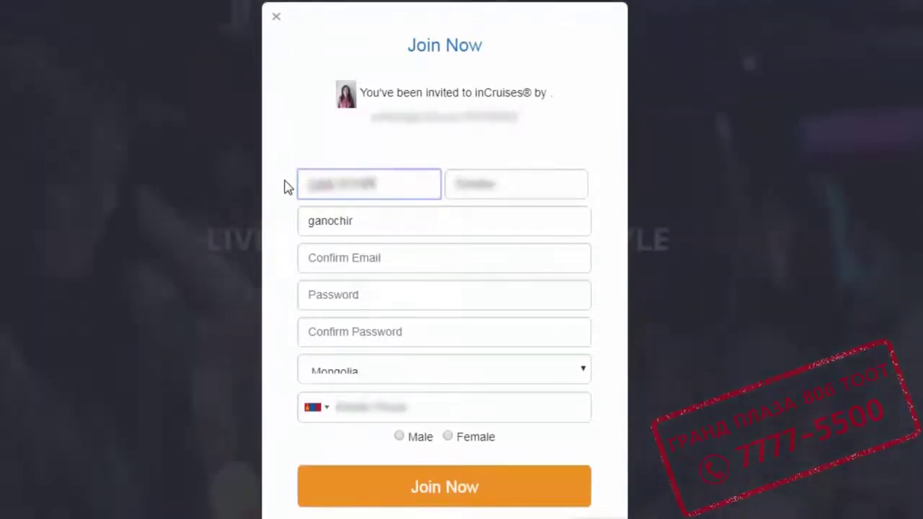
Enter the first and last name, the email address, and the same email as confirmation.
key("Tab")
type("...")
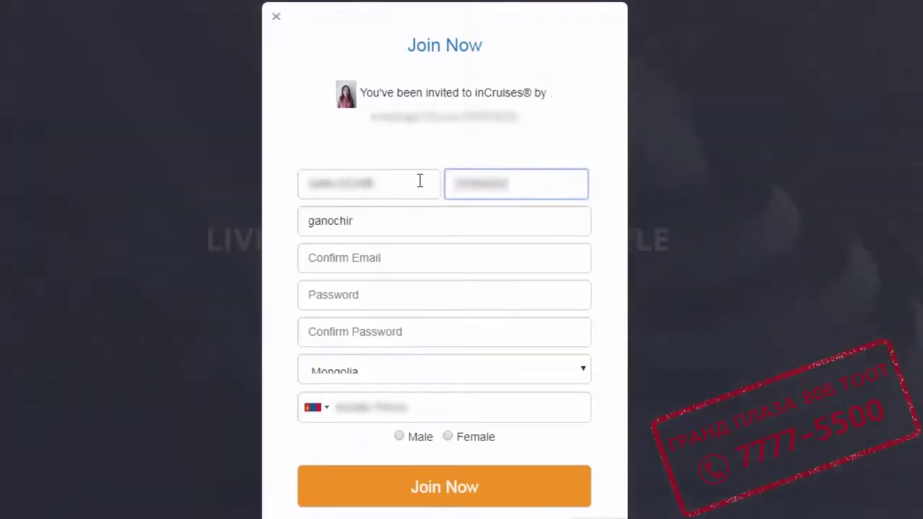
key("BackSpace")
key("BackSpace")
key("BackSpace")
key("BackSpace")
key("BackSpace")
key("BackSpace")
key("BackSpace")
type("...")
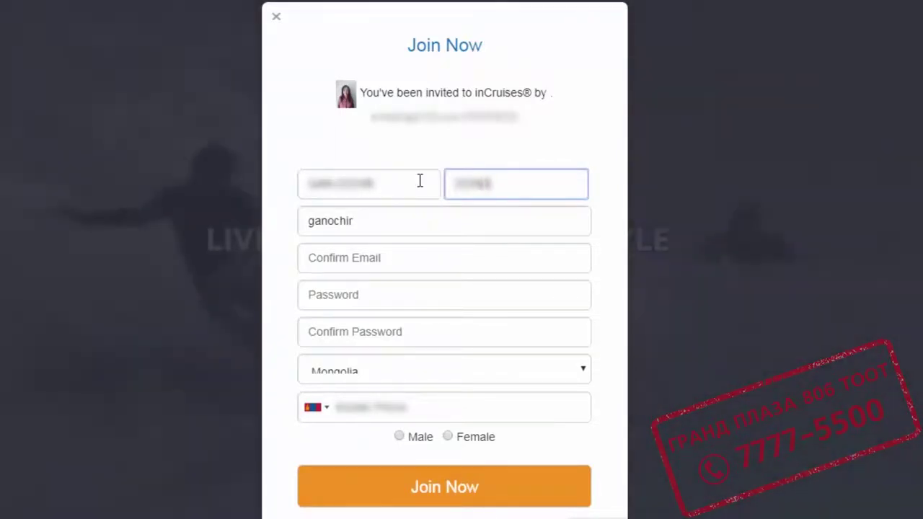
left_click(399, 220)
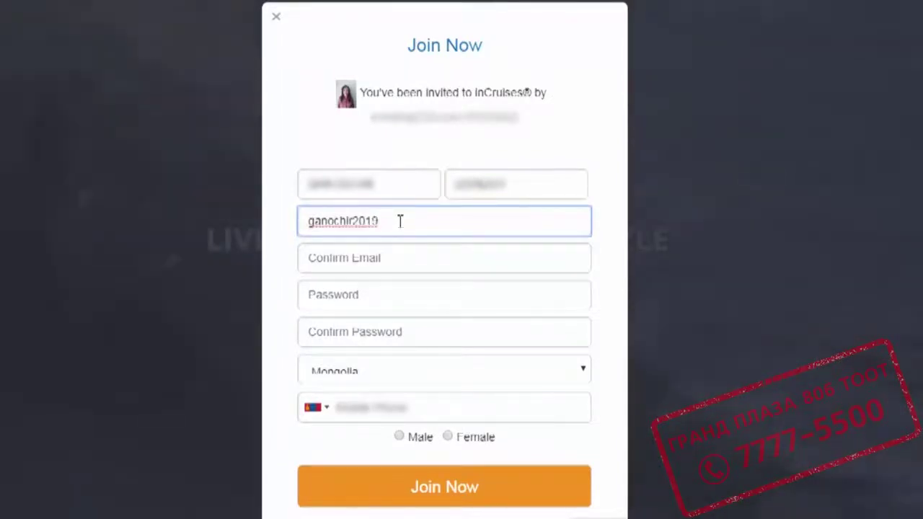
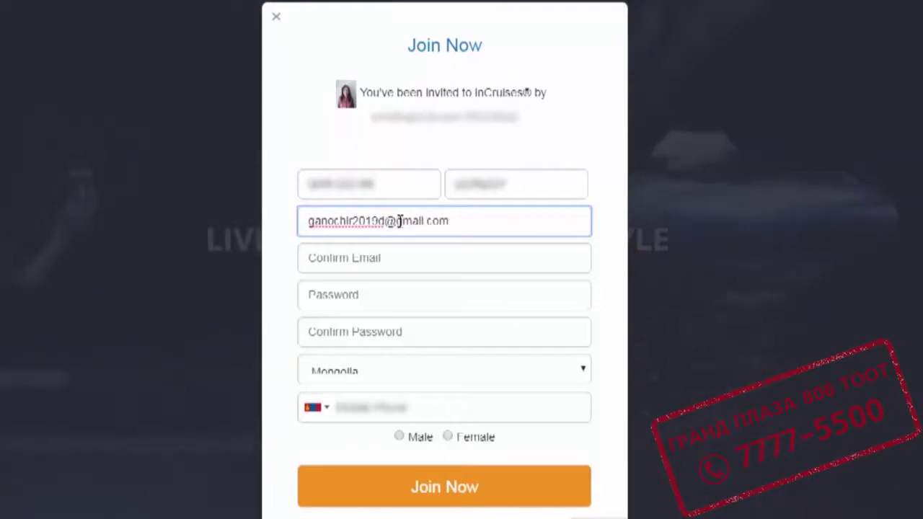
left_click_drag(478, 225, 290, 227)
key("ctrl+c")
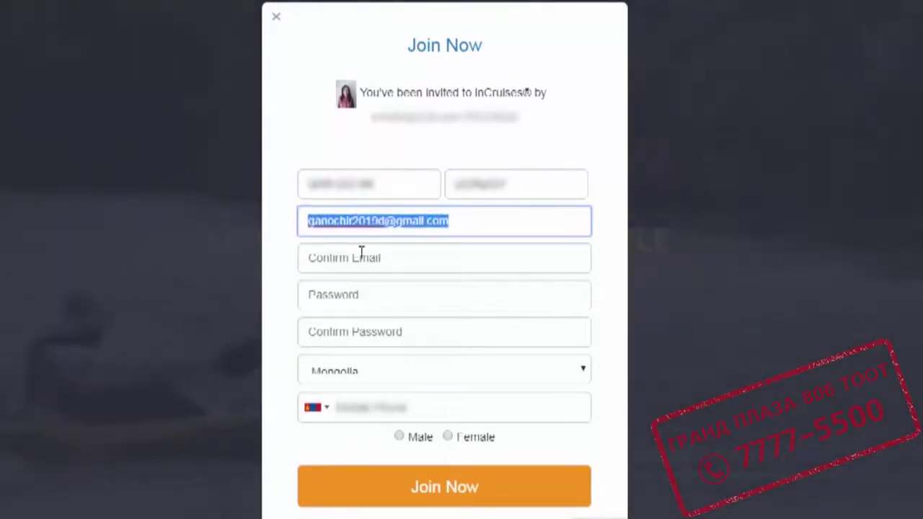
left_click(395, 262)
key("ctrl+v")
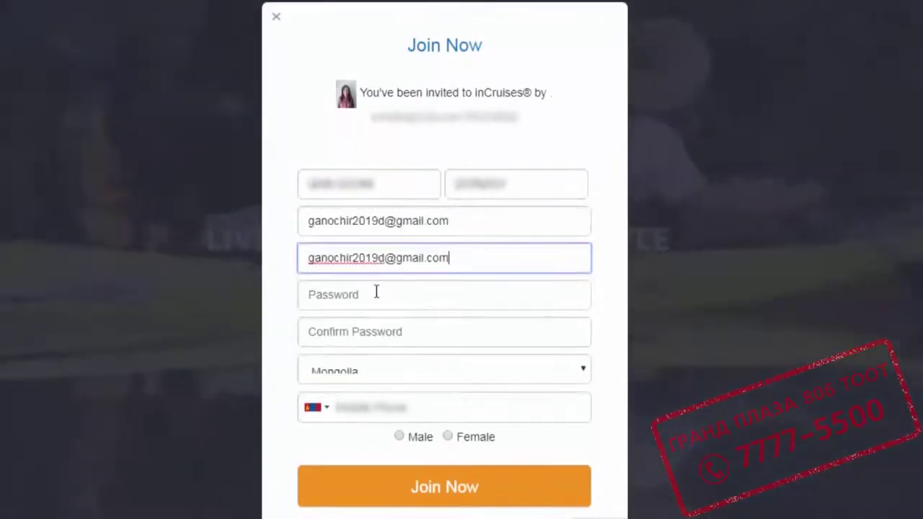
Set the account password, keep Mongolia, enter the phone number, choose Male and submit.
left_click(375, 293)
type("•••••••••••••")
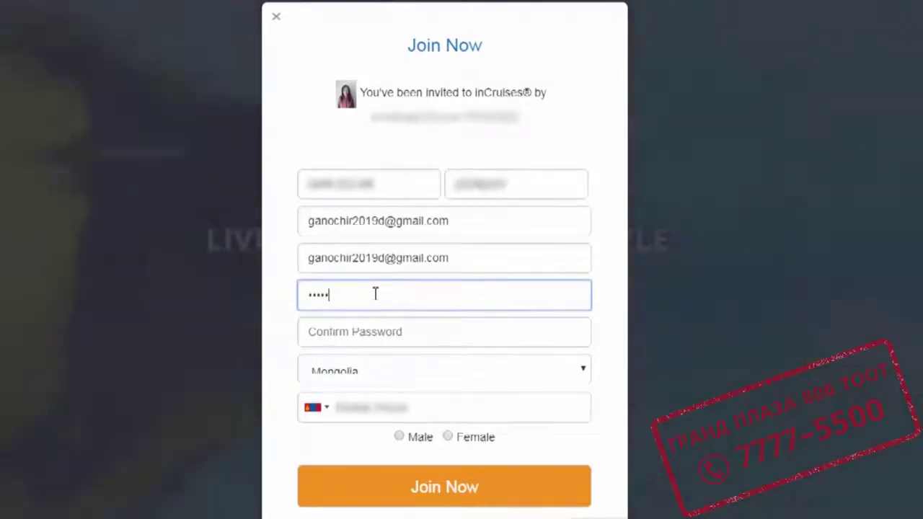
type("••")
key("Tab")
type("•••••••••••••••")
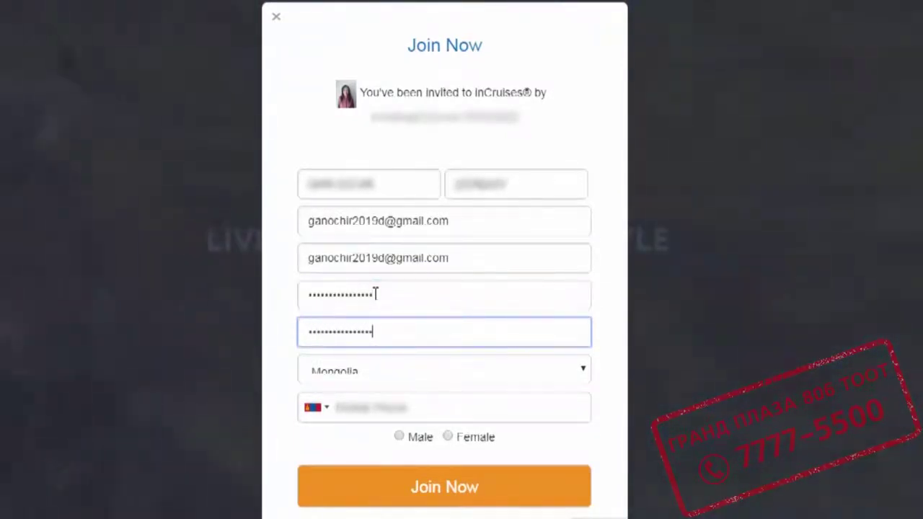
left_click(583, 372)
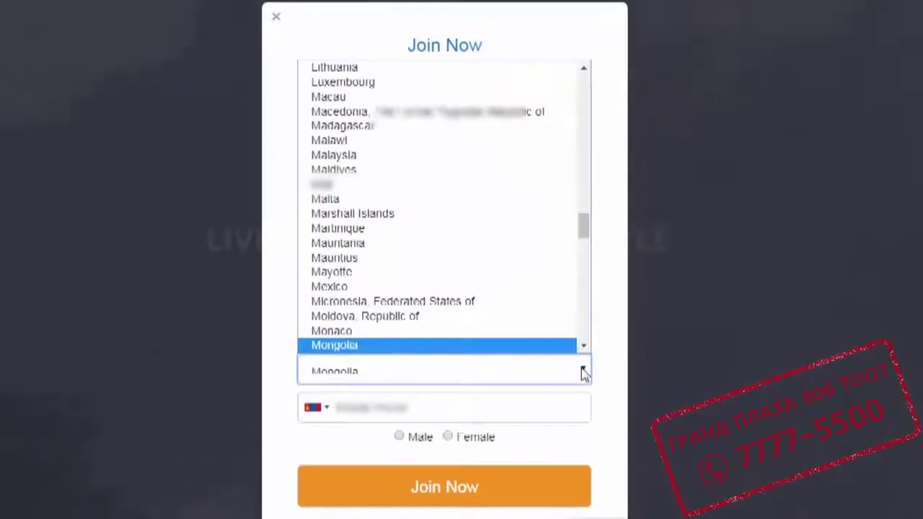
left_click(346, 346)
left_click(405, 408)
left_click(399, 437)
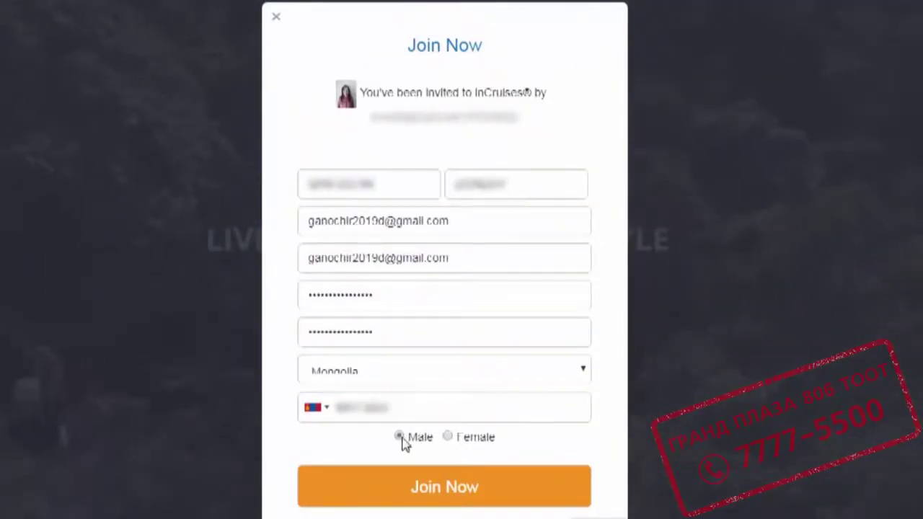
left_click(440, 499)
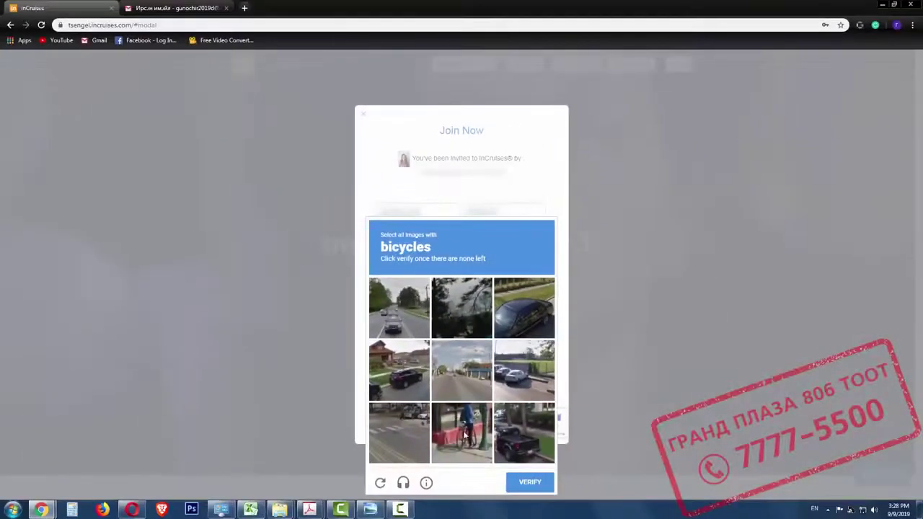
Pass the bicycles captcha, then proceed to checkout for the $295 Partner/Member Plan.
left_click(465, 435)
left_click(530, 483)
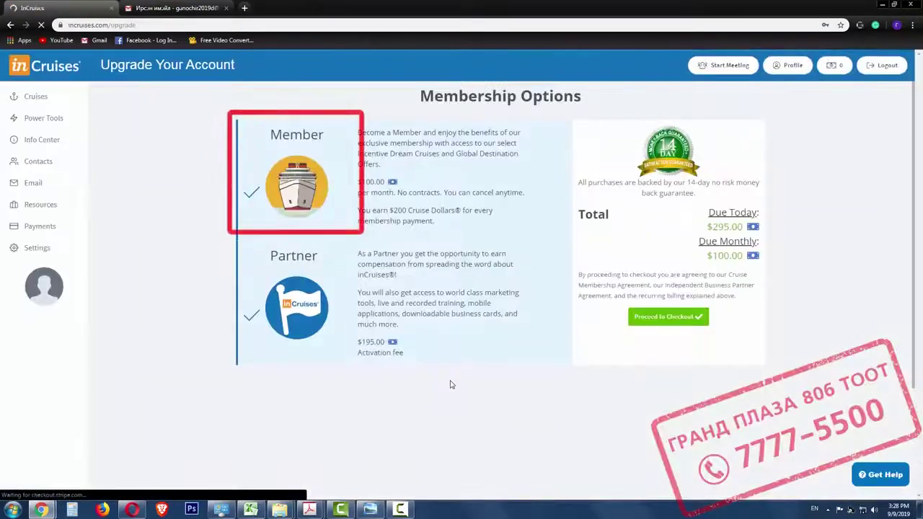
left_click(668, 317)
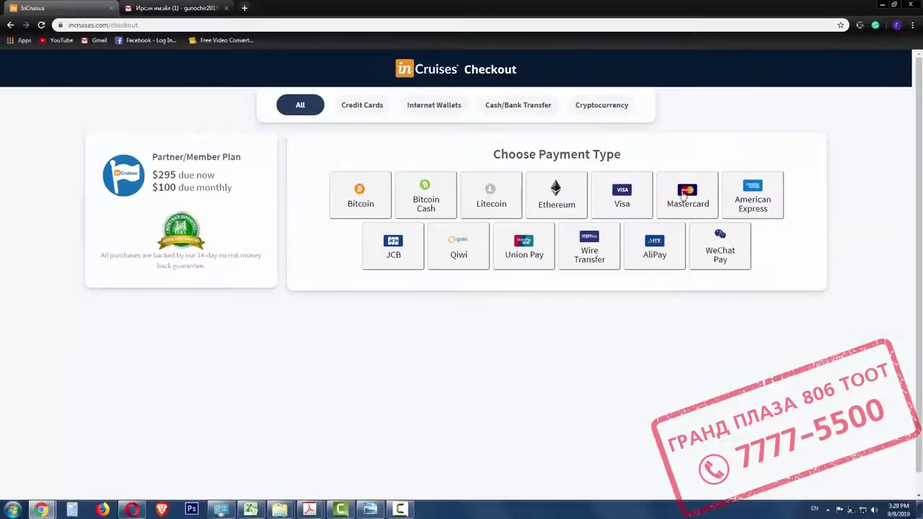
Pay the $295.00 USD invoice with a Visa card, entering its number, CVV and expiry.
left_click(622, 197)
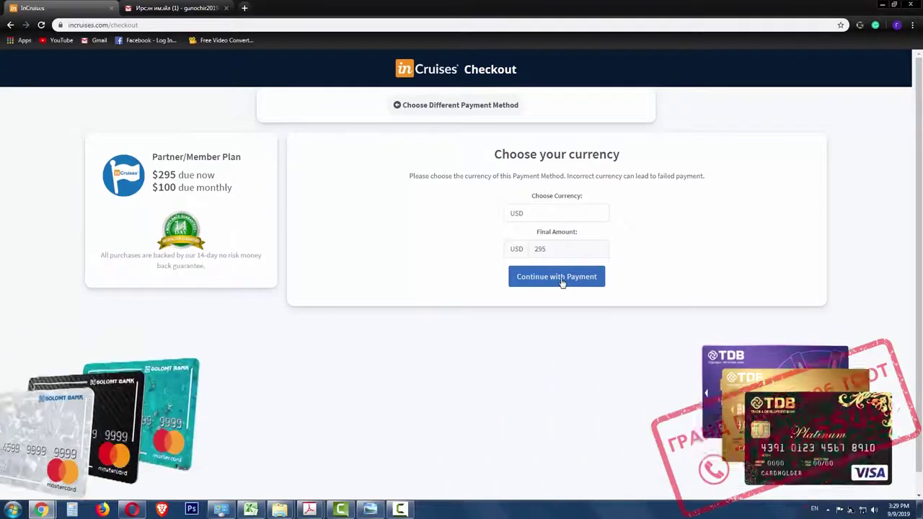
left_click(562, 283)
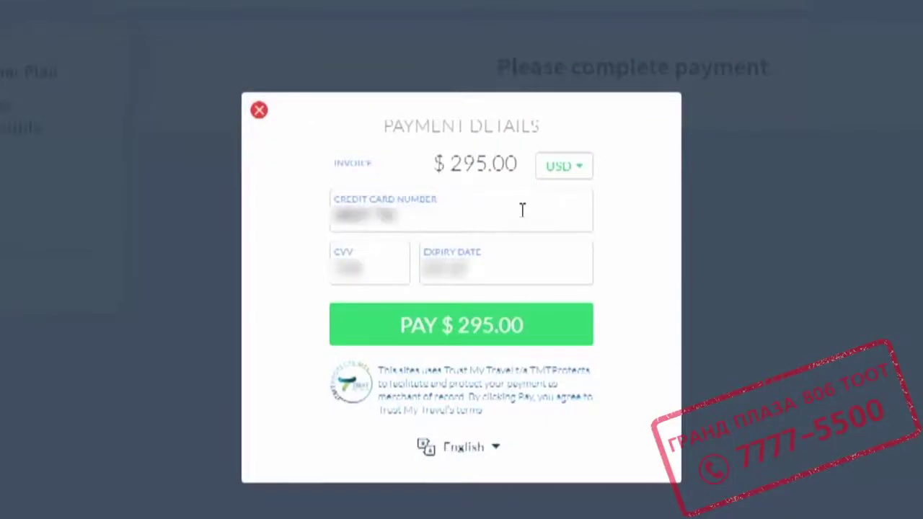
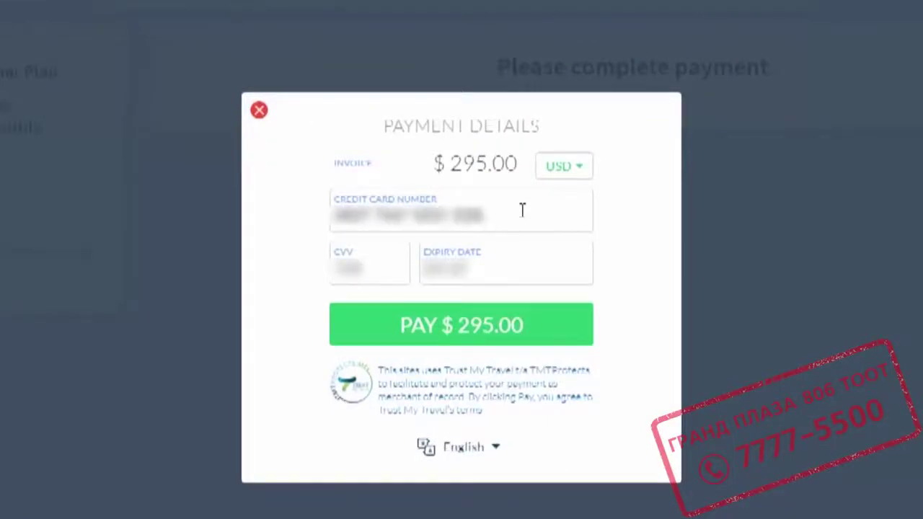
left_click(535, 278)
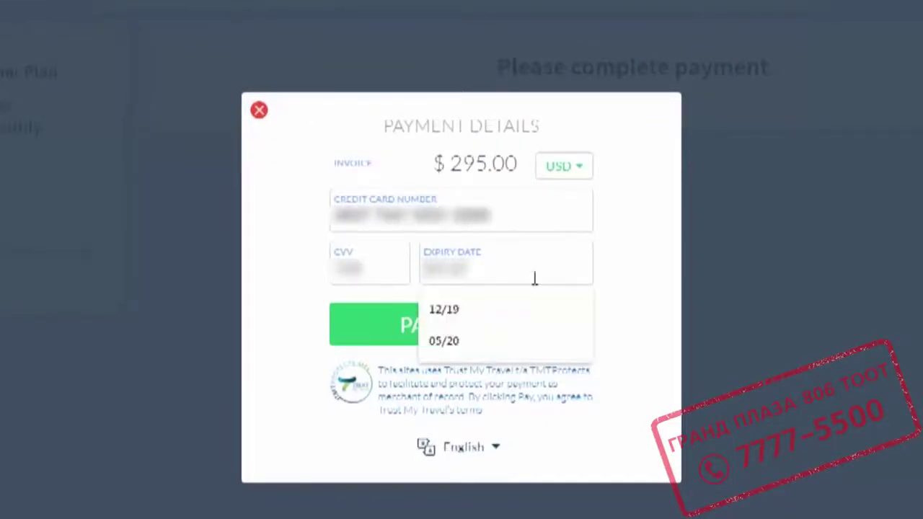
type("12/19")
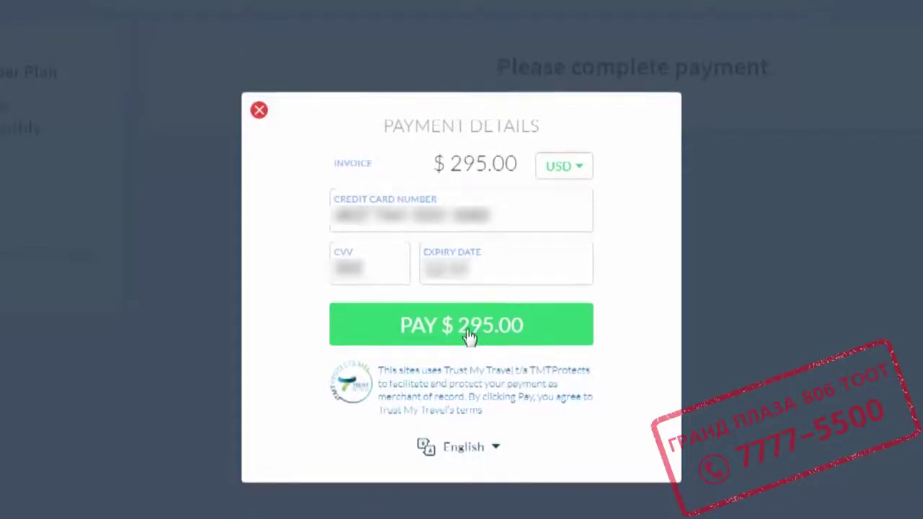
left_click(472, 337)
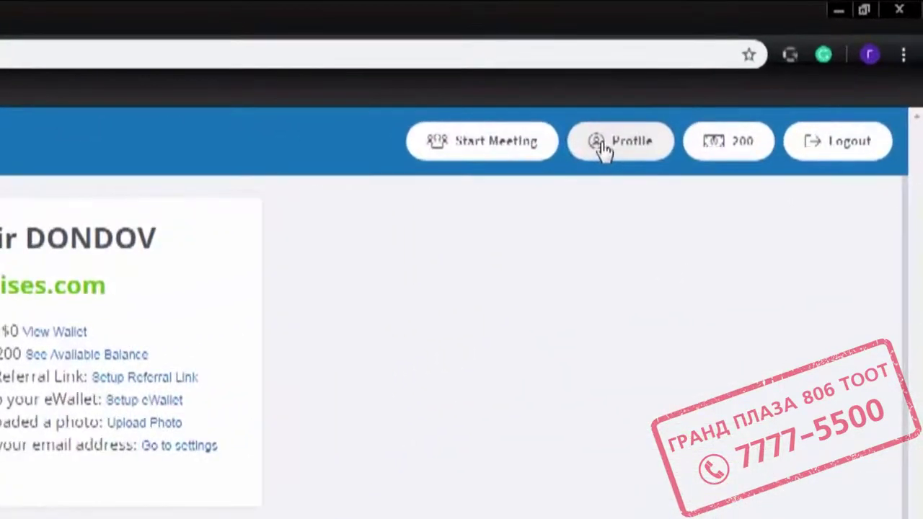
Send a verification email from Profile > Settings and refresh the Gmail inbox.
left_click(603, 148)
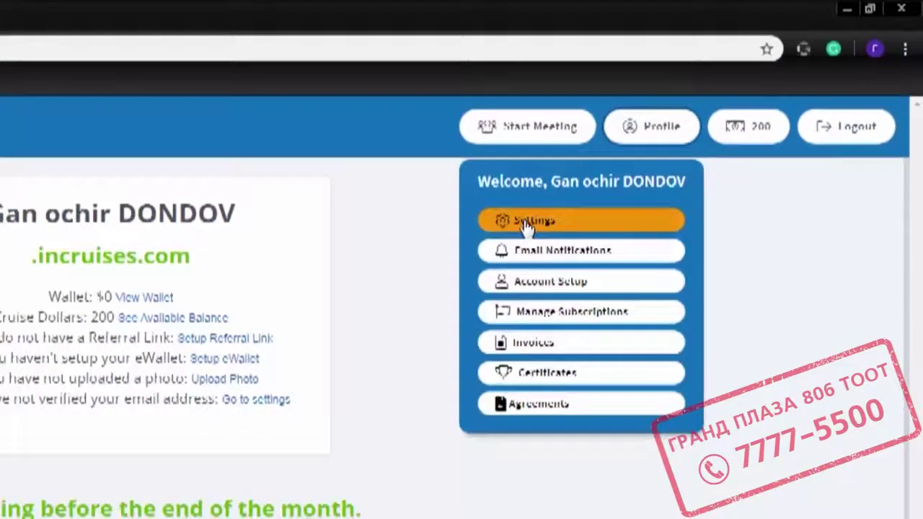
left_click(483, 250)
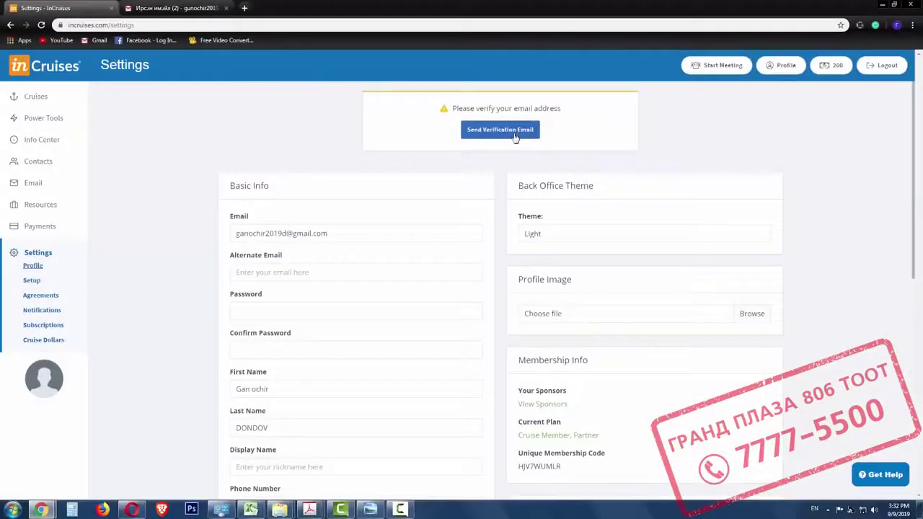
left_click(513, 134)
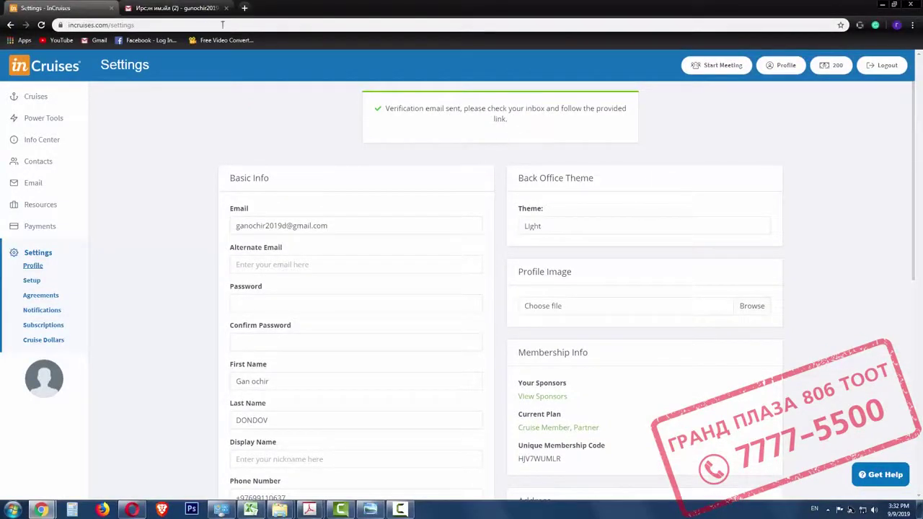
left_click(199, 11)
left_click(18, 128)
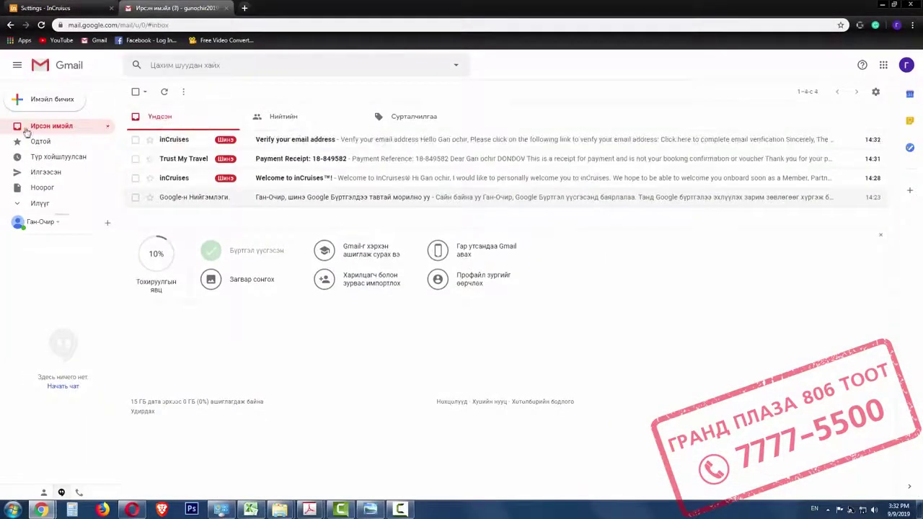
Open the 'Verify your email address' message and follow its verification link.
left_click(305, 142)
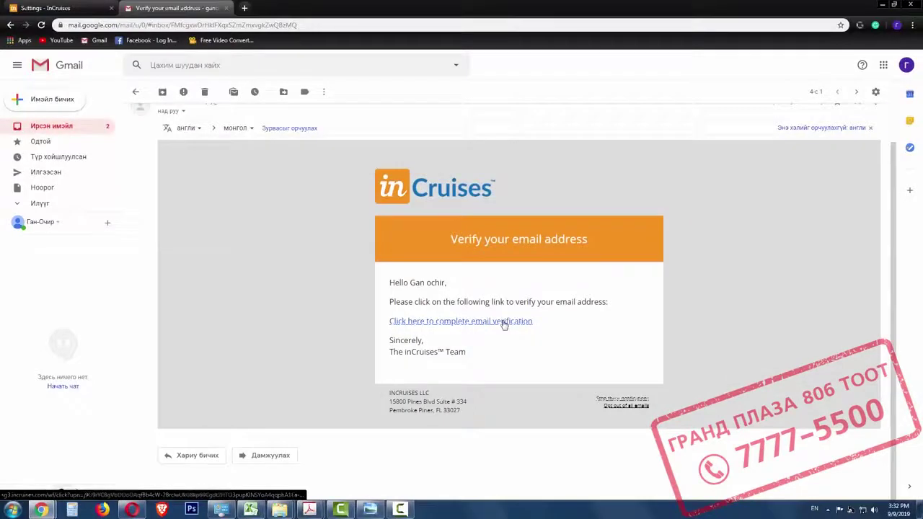
left_click(503, 321)
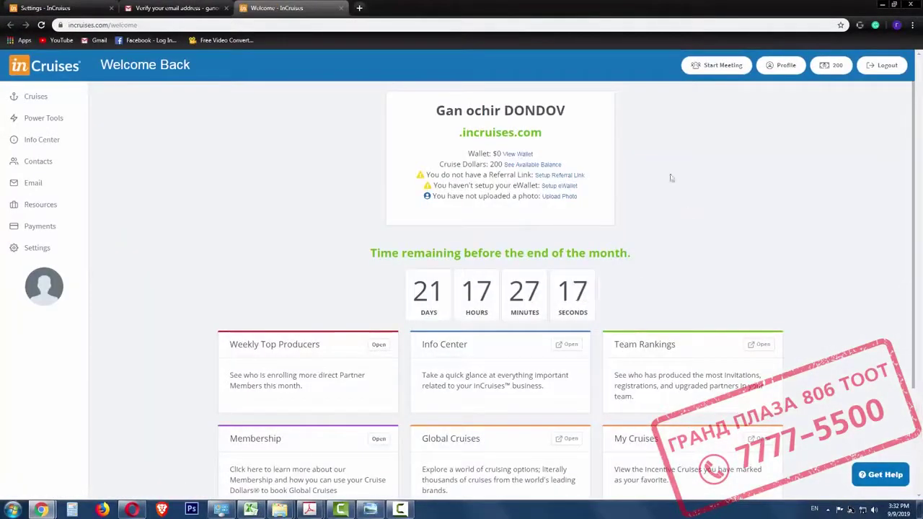
On the Settings profile form, set Marital Status to Single.
left_click(777, 67)
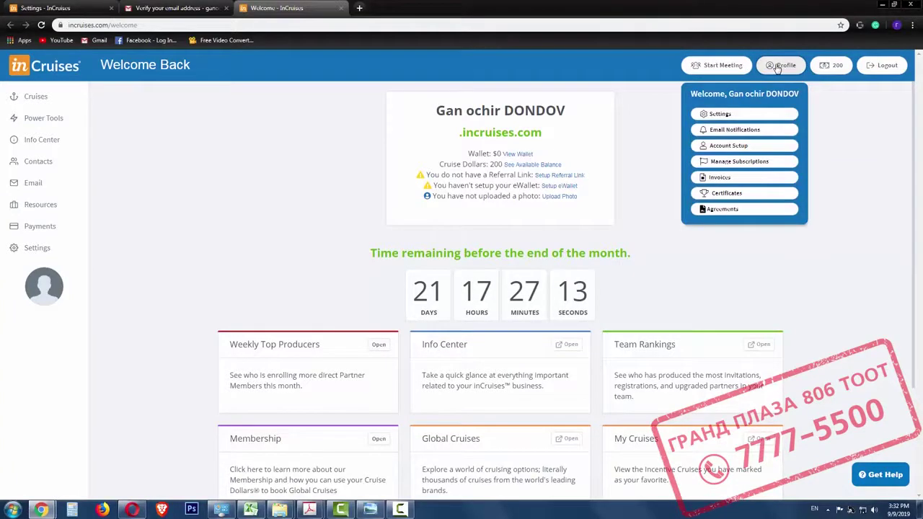
left_click(718, 115)
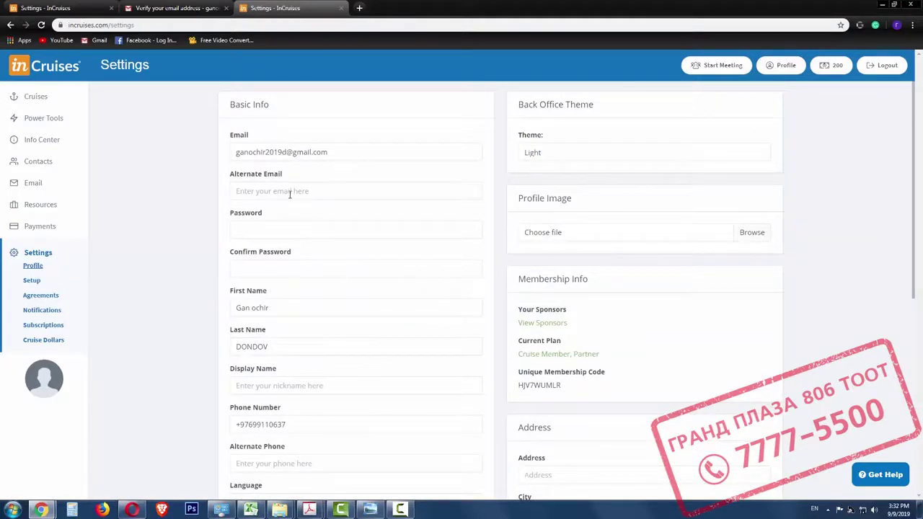
scroll(333, 300, "down", 1)
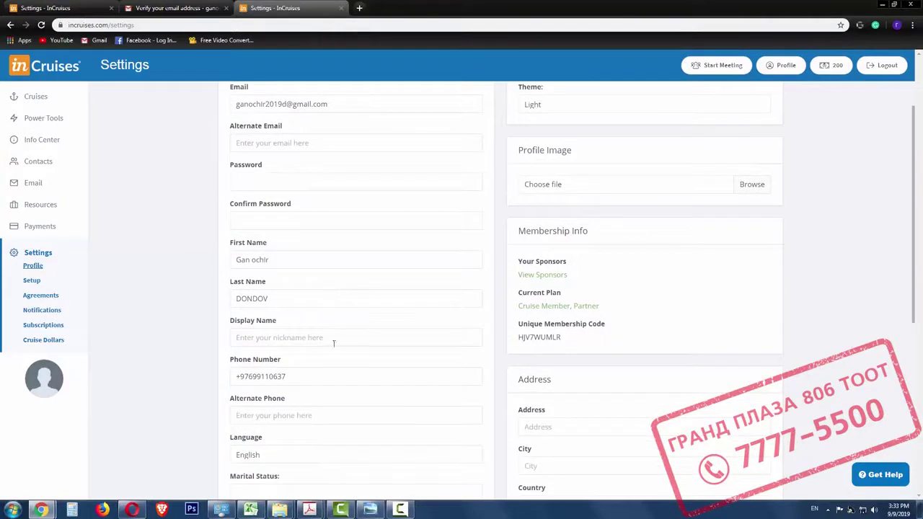
scroll(343, 425, "down", 1)
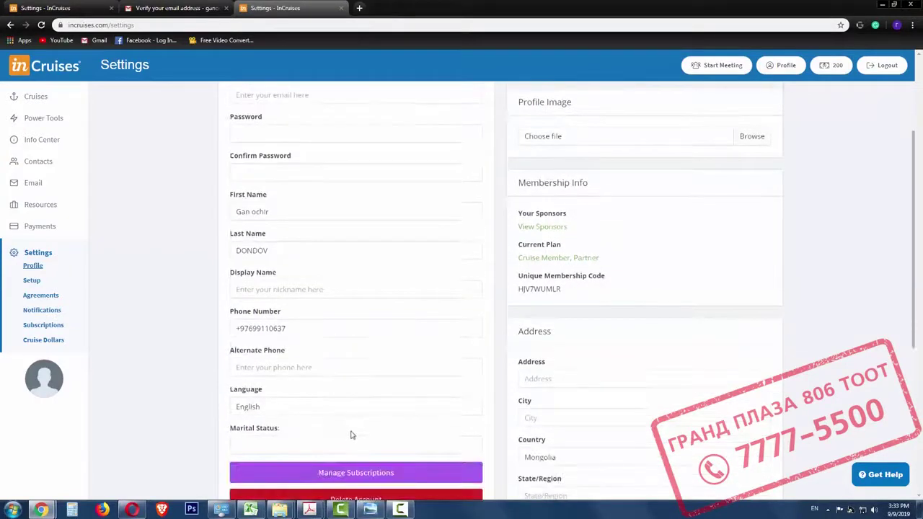
scroll(351, 435, "down", 1)
left_click(280, 400)
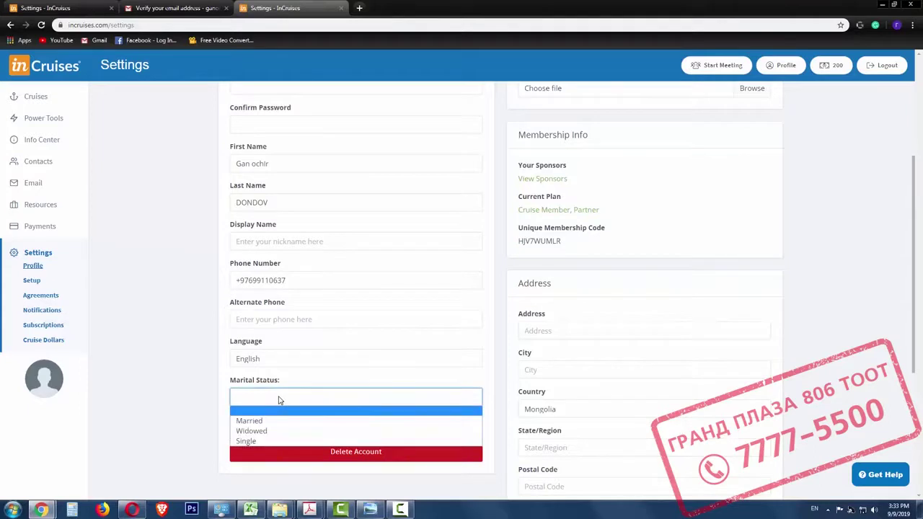
left_click(254, 442)
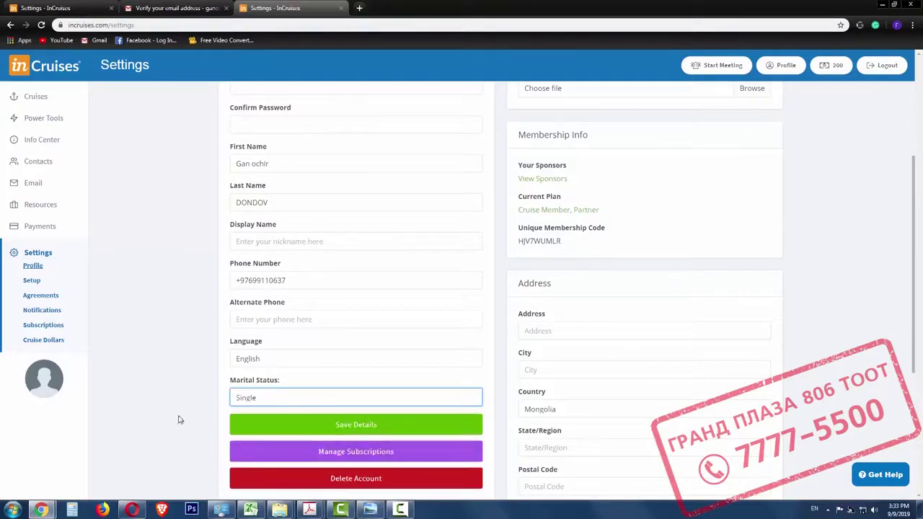
scroll(165, 411, "down", 2)
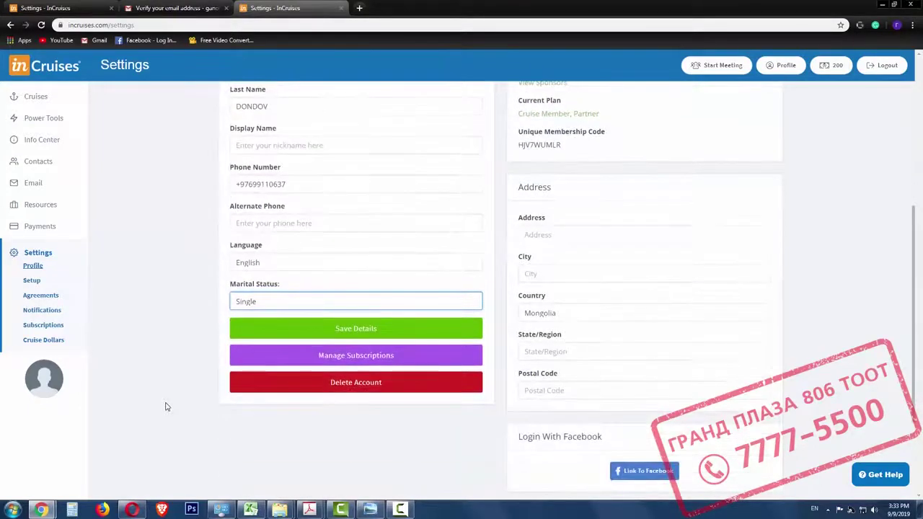
scroll(171, 393, "up", 6)
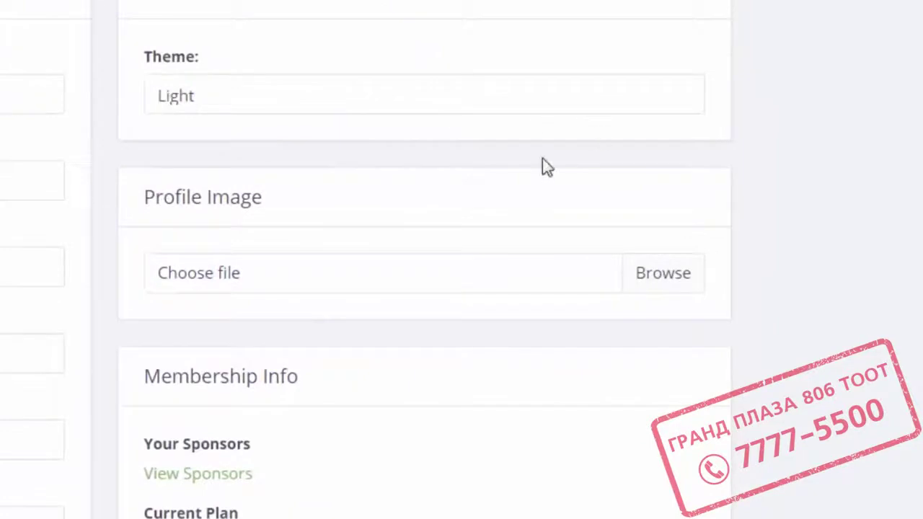
Upload image 04 from D:\In Cruises\burtgel as the profile image.
left_click(677, 279)
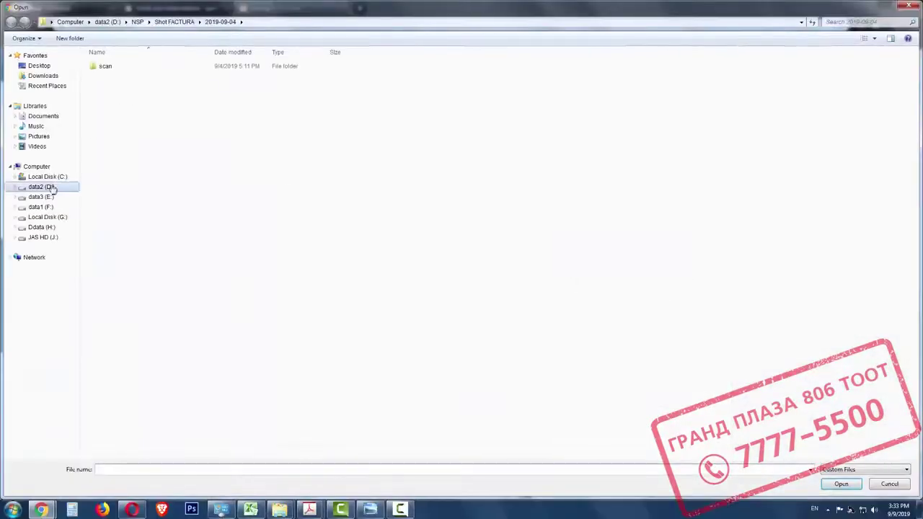
left_click(52, 188)
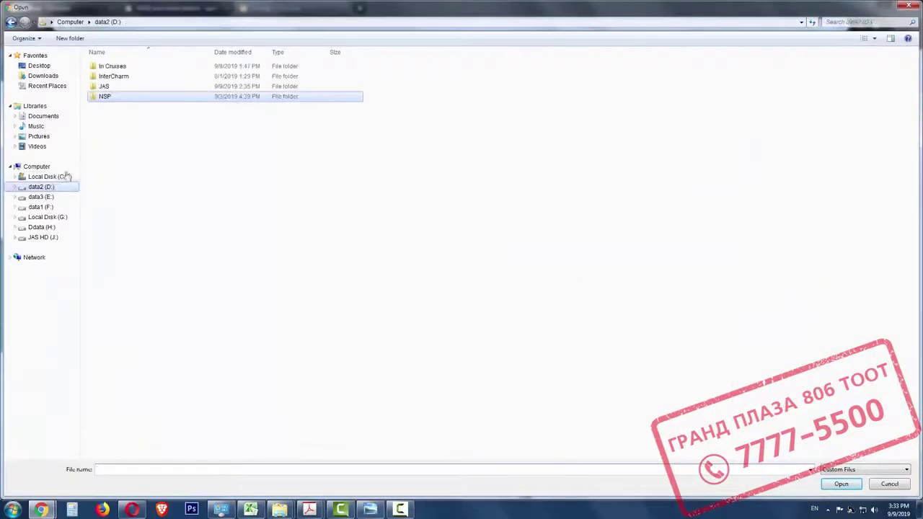
double_click(124, 66)
double_click(161, 78)
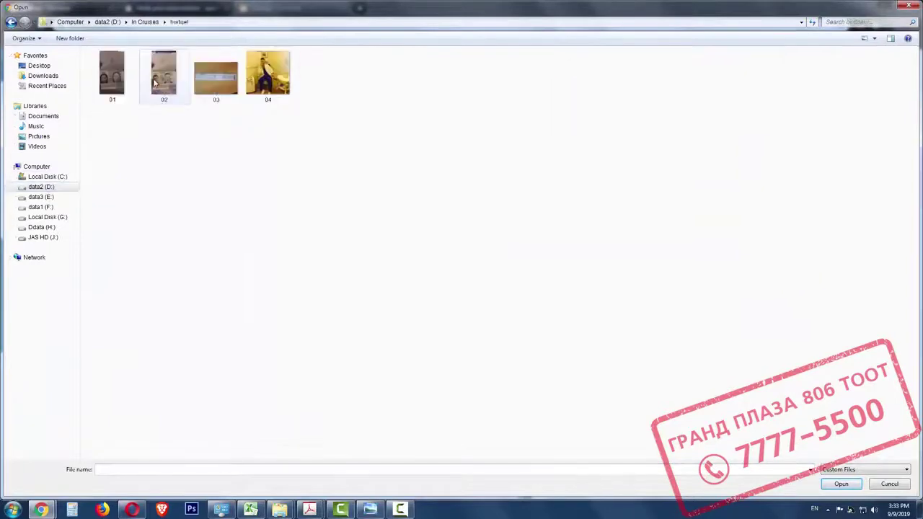
left_click(275, 89)
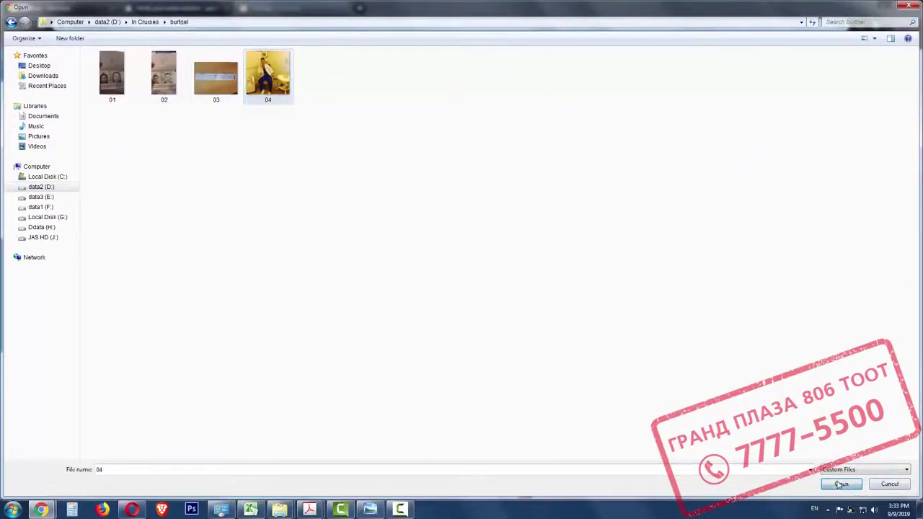
left_click(840, 484)
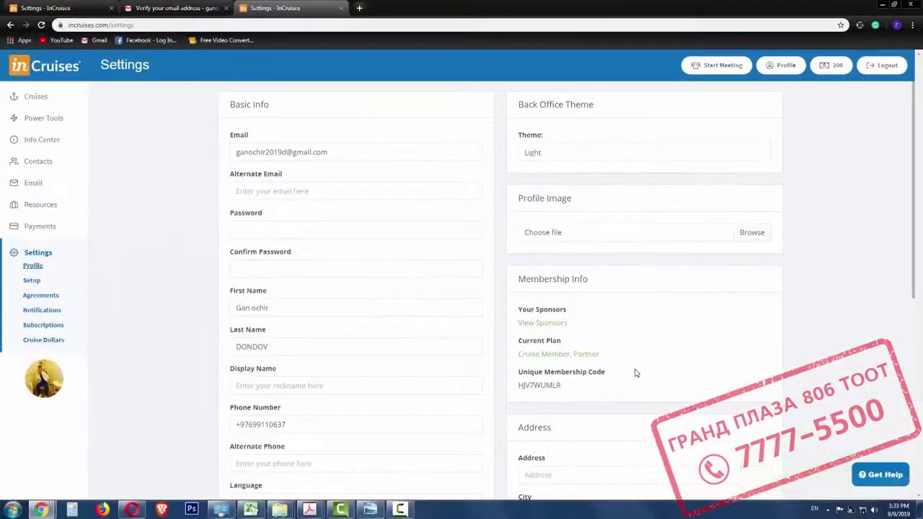
Enter Ulaanbaatar as the profile's state/region.
scroll(647, 353, "down", 1)
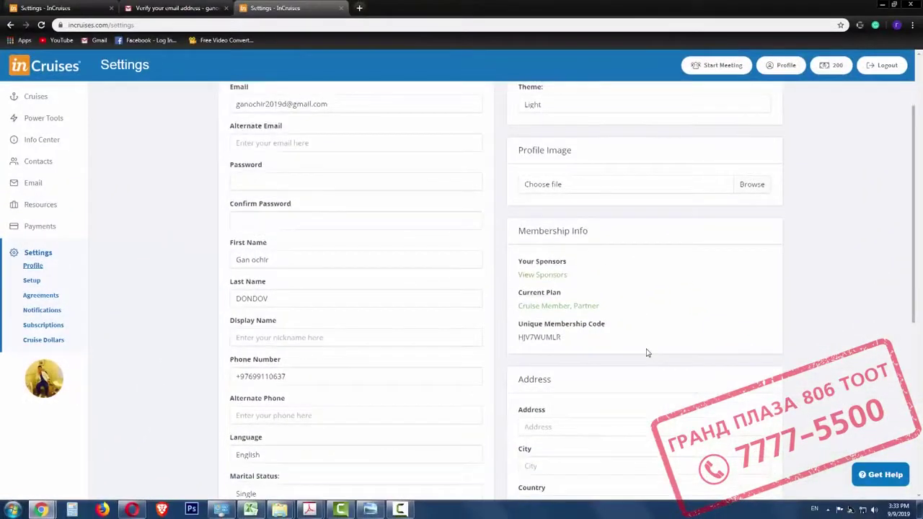
scroll(647, 352, "down", 1)
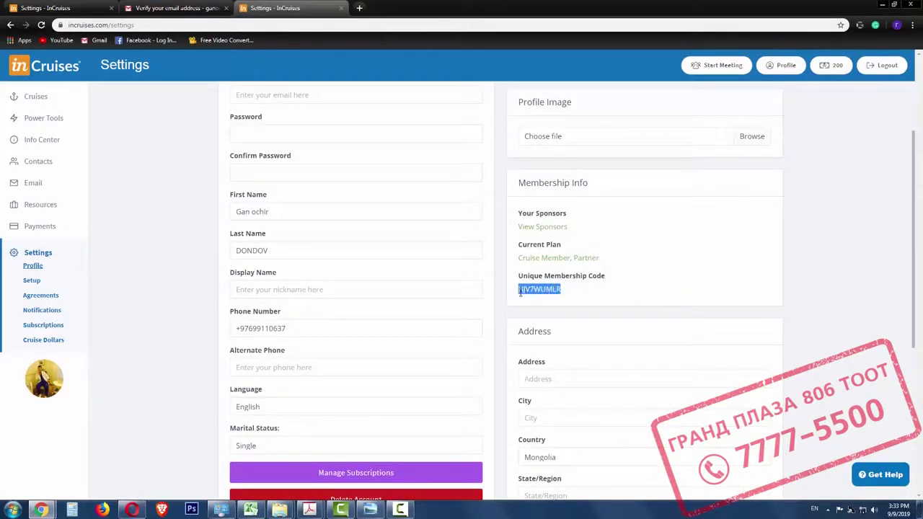
left_click(569, 294)
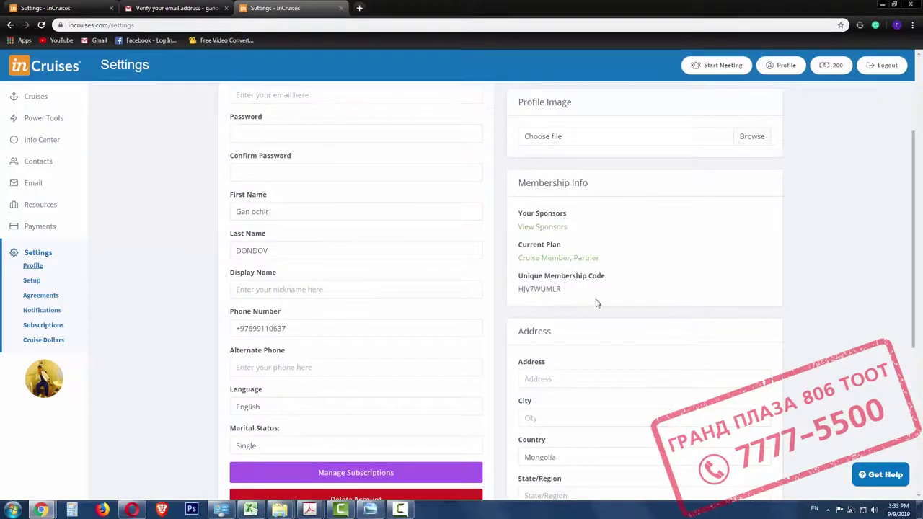
scroll(622, 332, "down", 1)
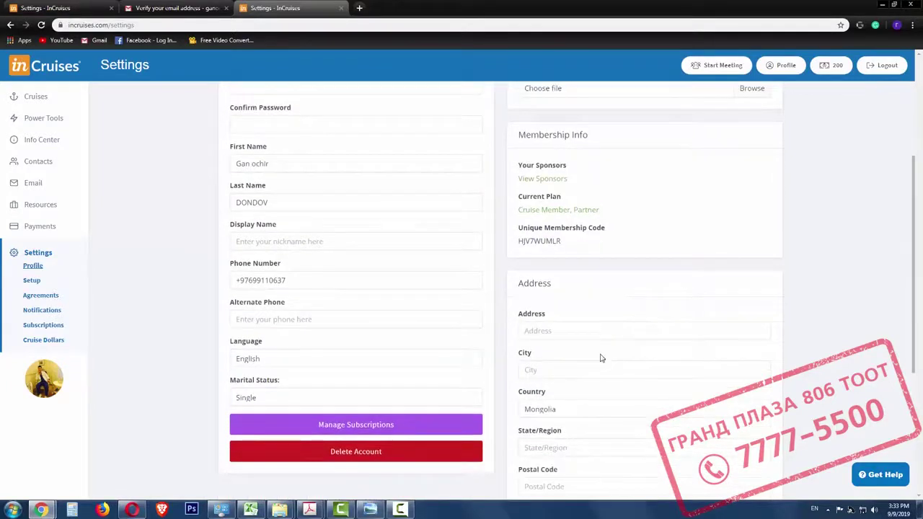
scroll(598, 350, "down", 1)
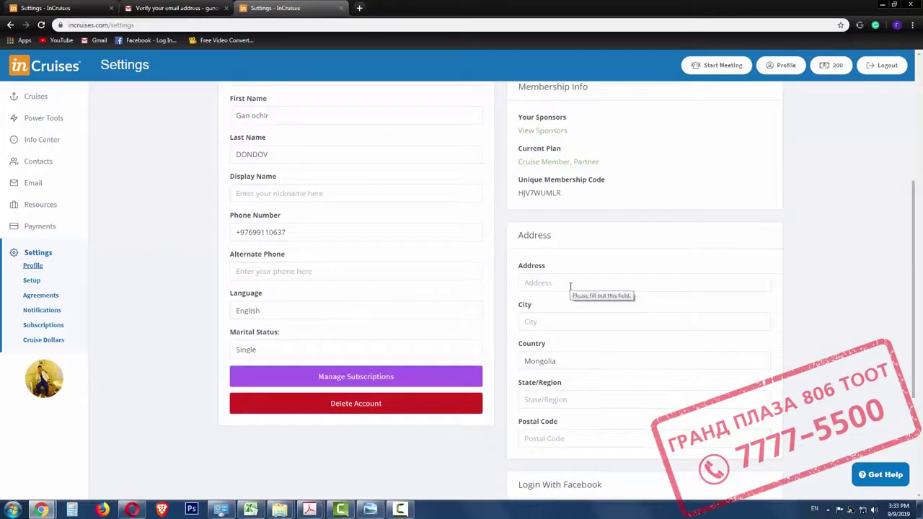
left_click(567, 399)
type("Ulaanbaatar")
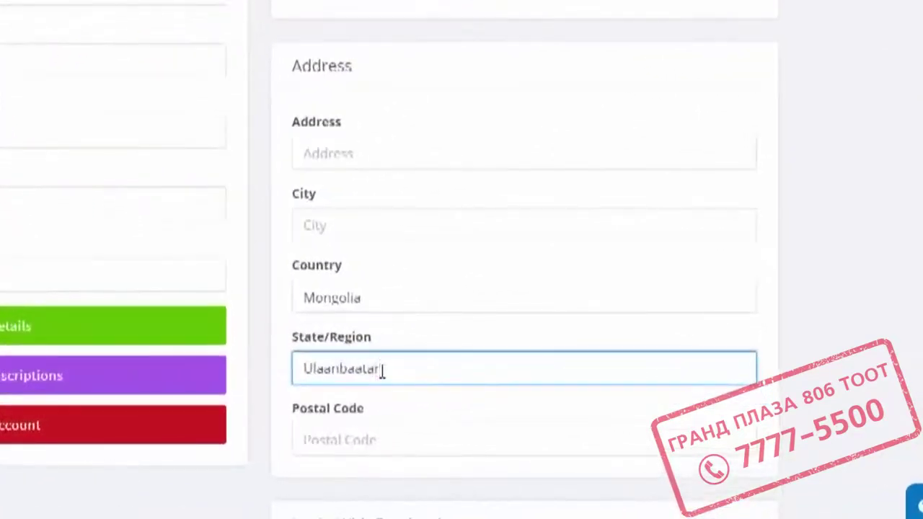
Fill in the full street address, correcting it with a missing district part.
left_click(383, 228)
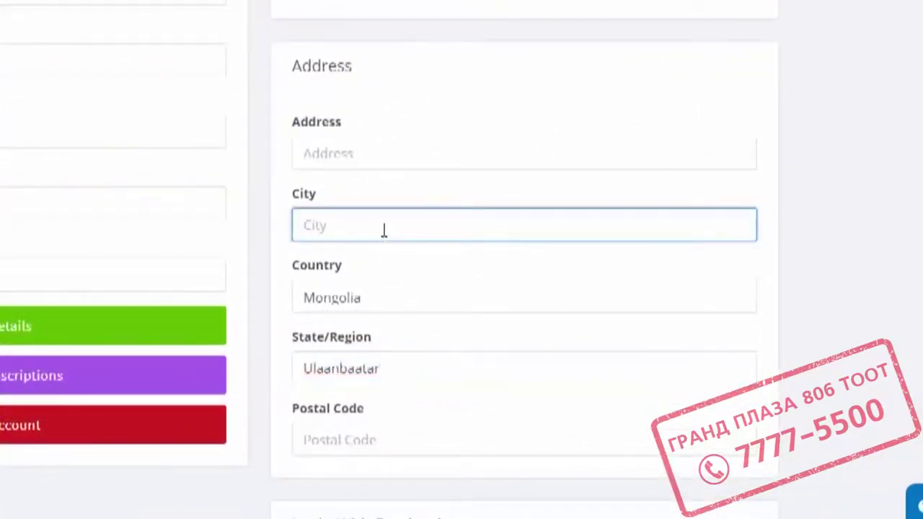
left_click(380, 155)
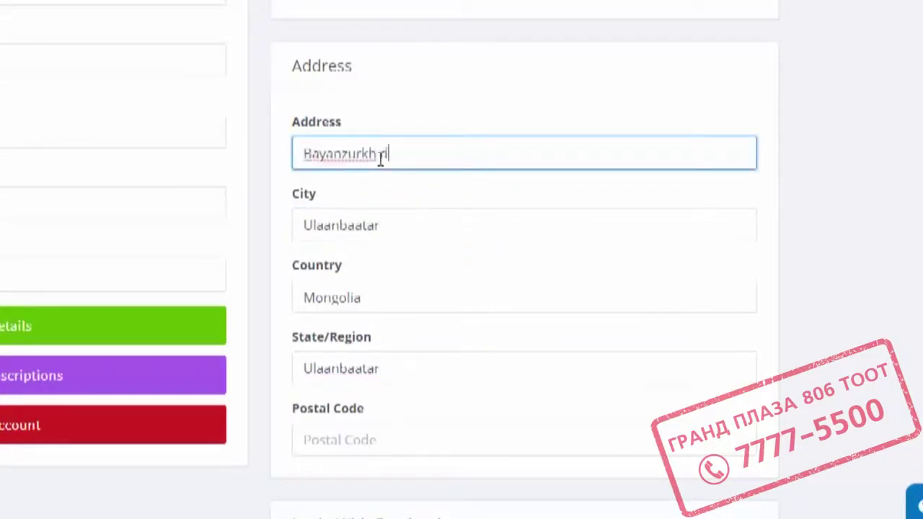
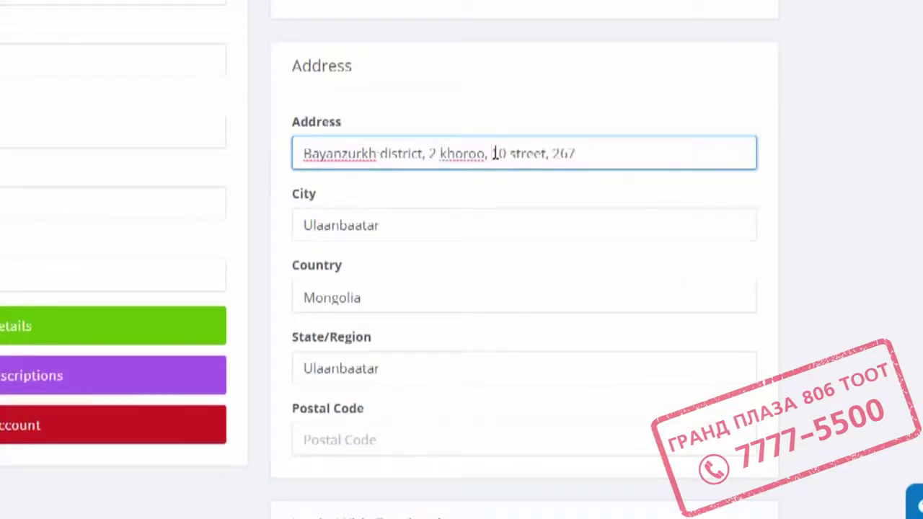
left_click(494, 152)
left_click(694, 157)
type("toot")
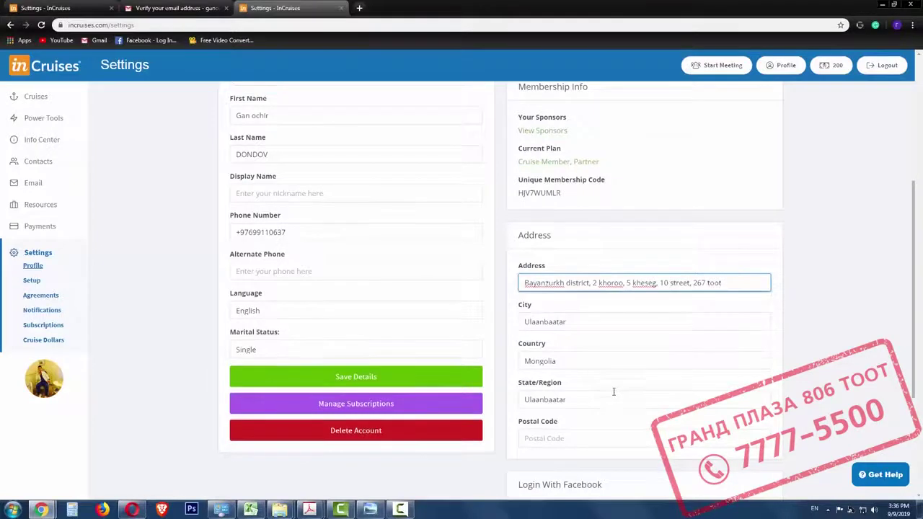
Enter the postal code and save the profile details.
scroll(443, 356, "down", 1)
left_click(566, 392)
type("11000")
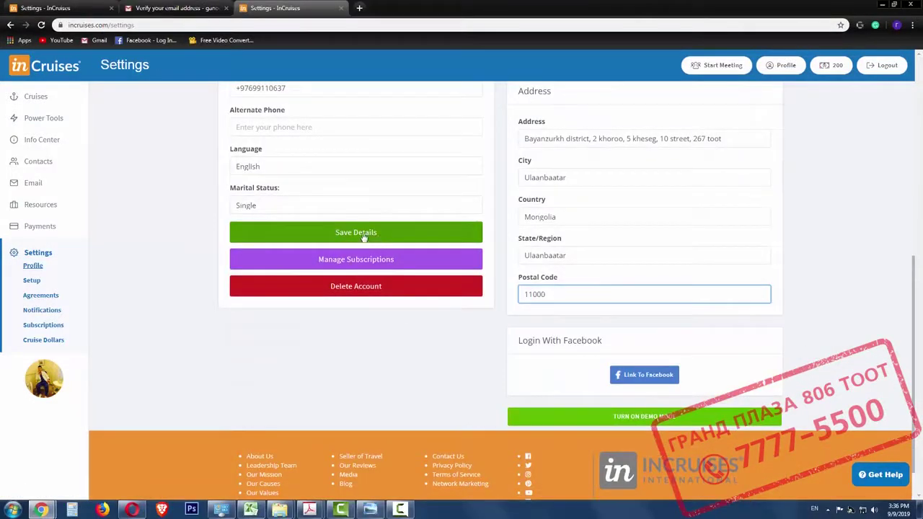
left_click(357, 236)
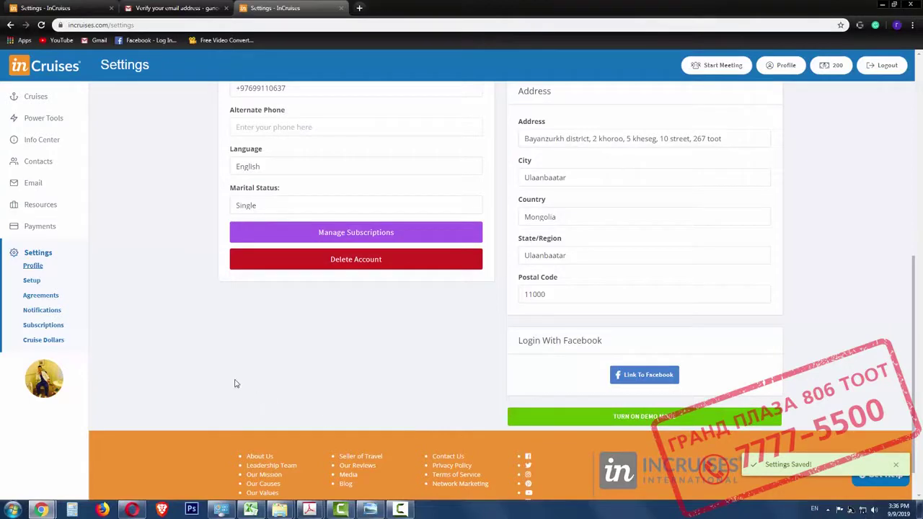
scroll(235, 384, "up", 5)
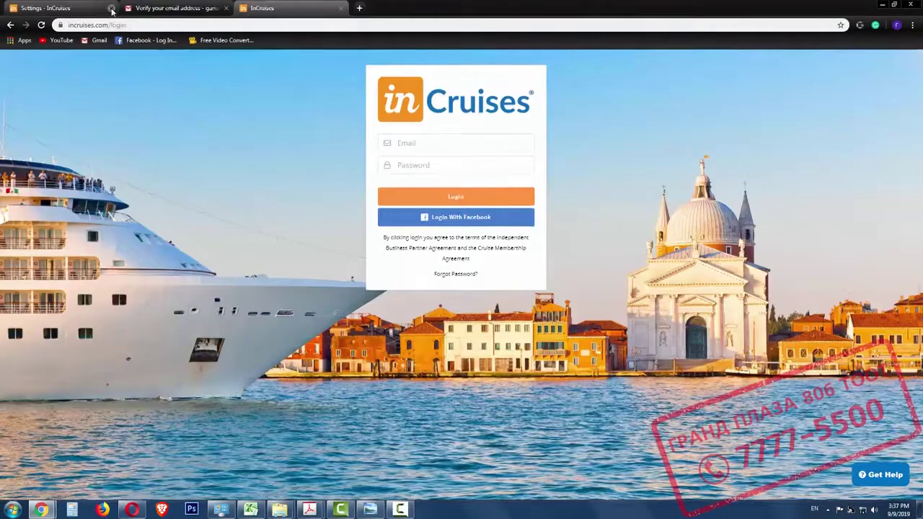
Log back in to inCruises with the saved account email and password.
left_click(111, 8)
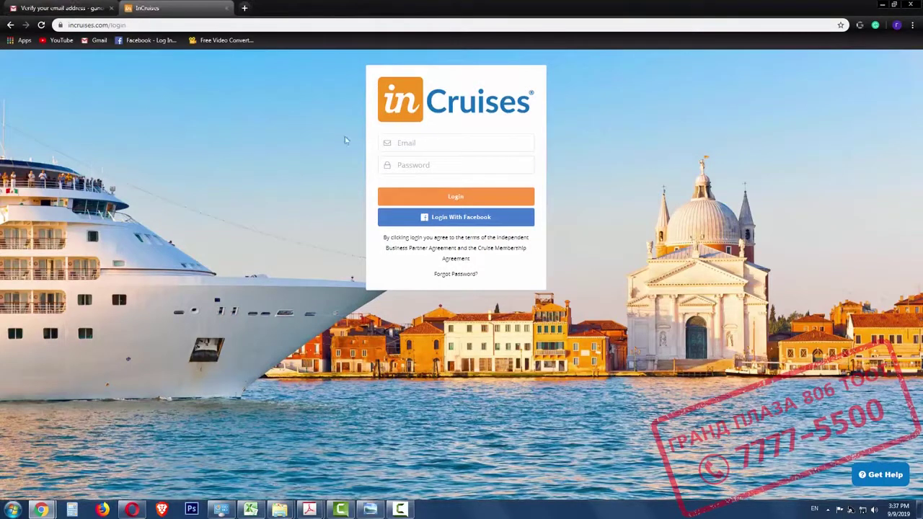
left_click(444, 142)
type("gan")
left_click(439, 163)
left_click(439, 165)
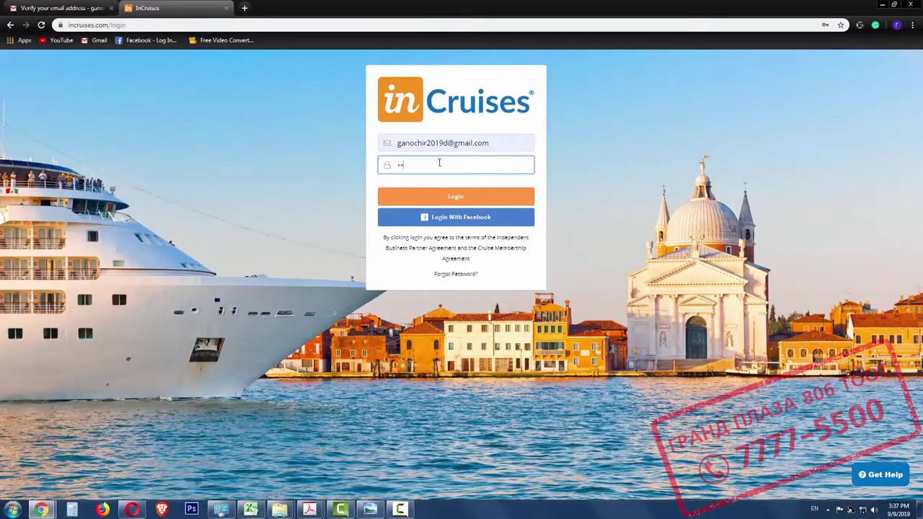
left_click(470, 200)
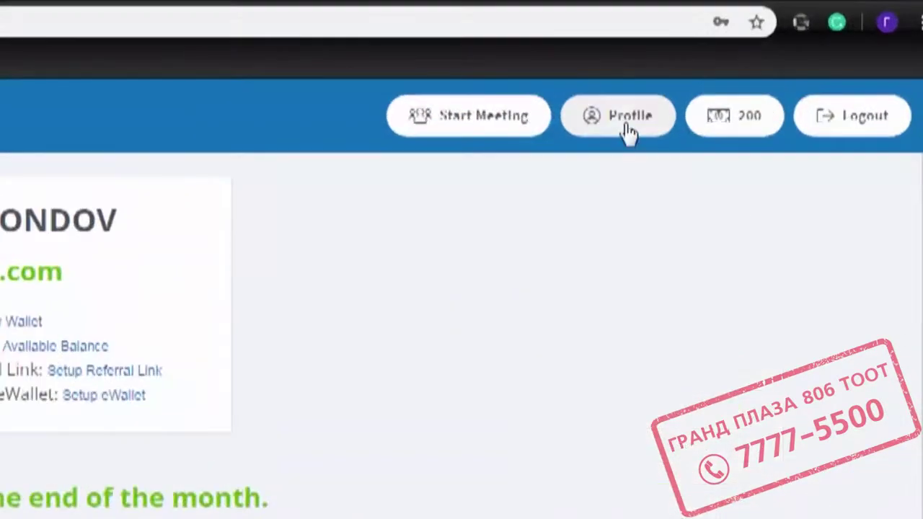
Create a custom referral link with a chosen name on the Account Setup page.
left_click(784, 69)
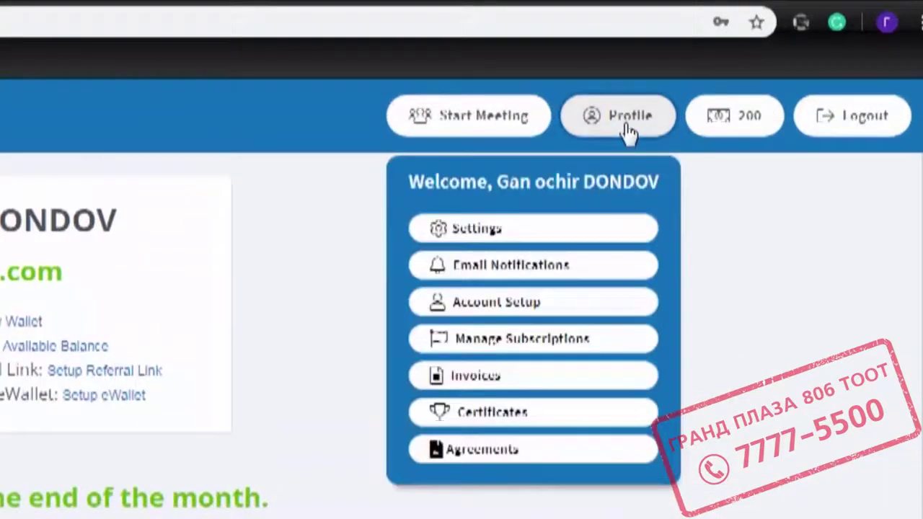
left_click(525, 316)
left_click(453, 87)
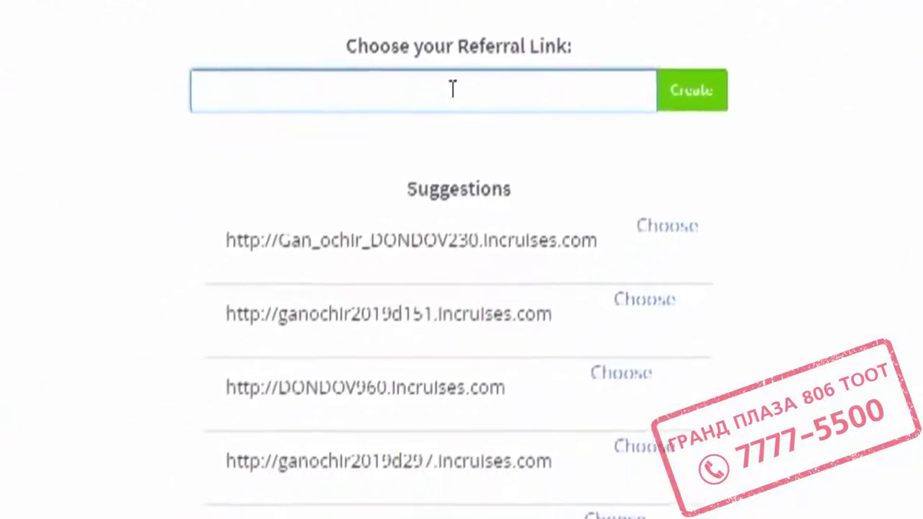
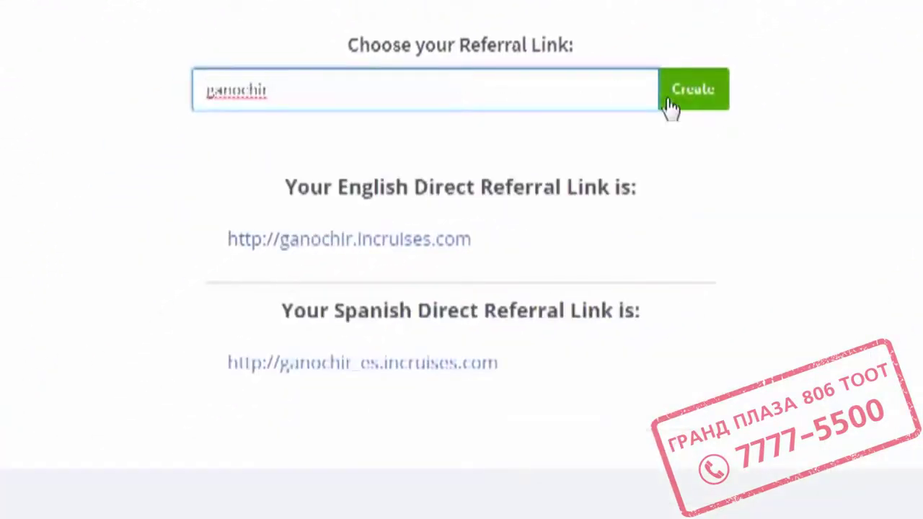
left_click(692, 101)
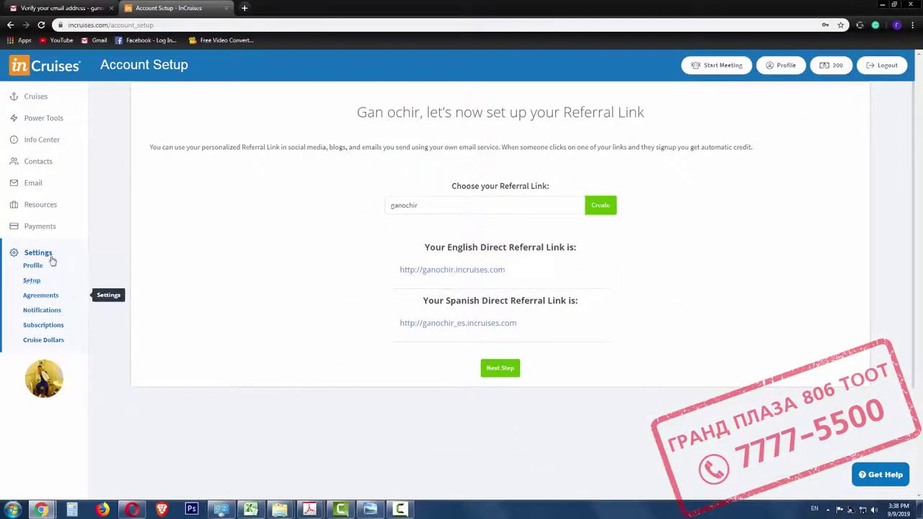
On the Wallet page, enter the email address, mobile phone and birthdate.
left_click(41, 228)
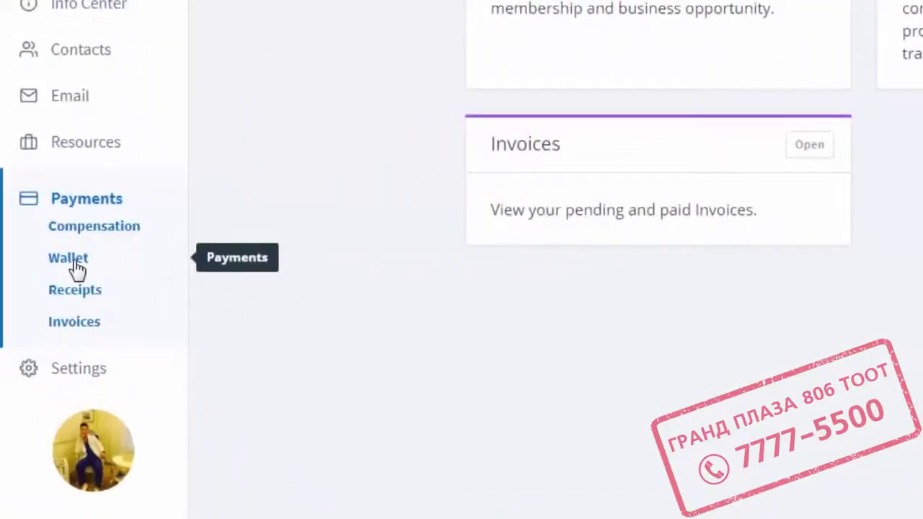
left_click(36, 262)
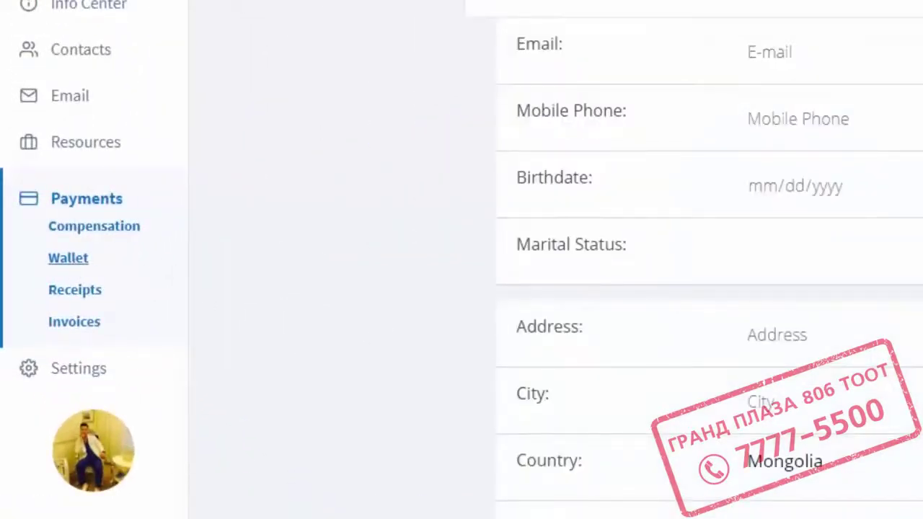
left_click(797, 57)
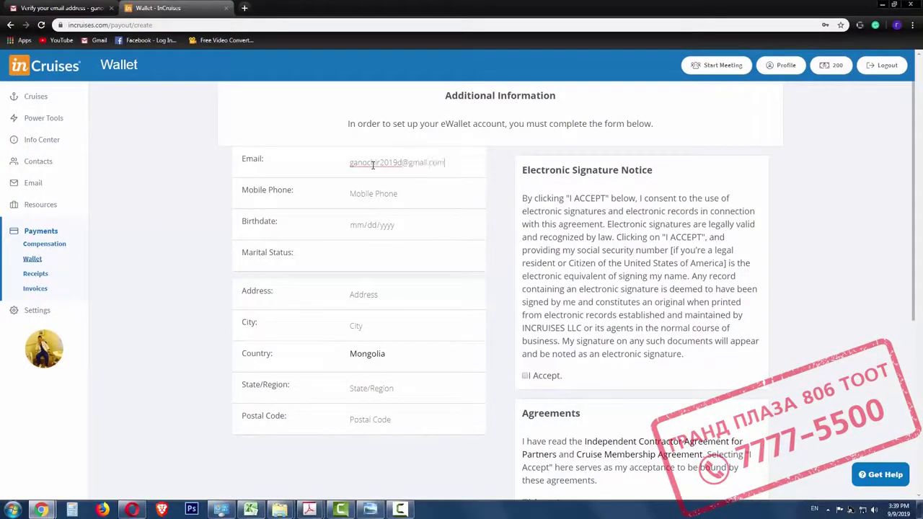
left_click(384, 193)
left_click(357, 225)
Set marital status to Single and fill the street address, Ulaanbaatar city and region.
left_click(372, 257)
left_click(369, 305)
left_click(376, 295)
left_click(404, 305)
left_click(370, 327)
type("Ulaanbaatar")
left_click(364, 382)
type("Ulaanbaa")
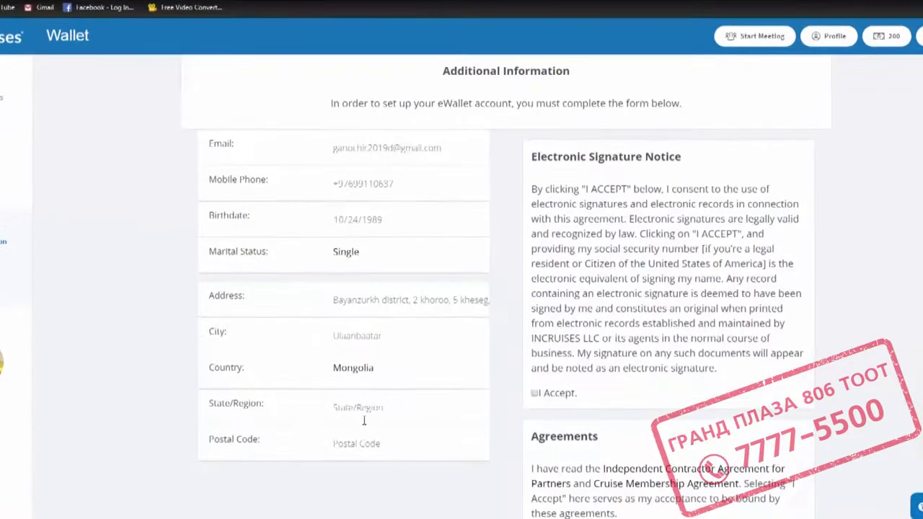
type("11000")
Tick I Accept for the electronic signature, agreements and applicant signature consent.
scroll(447, 375, "down", 1)
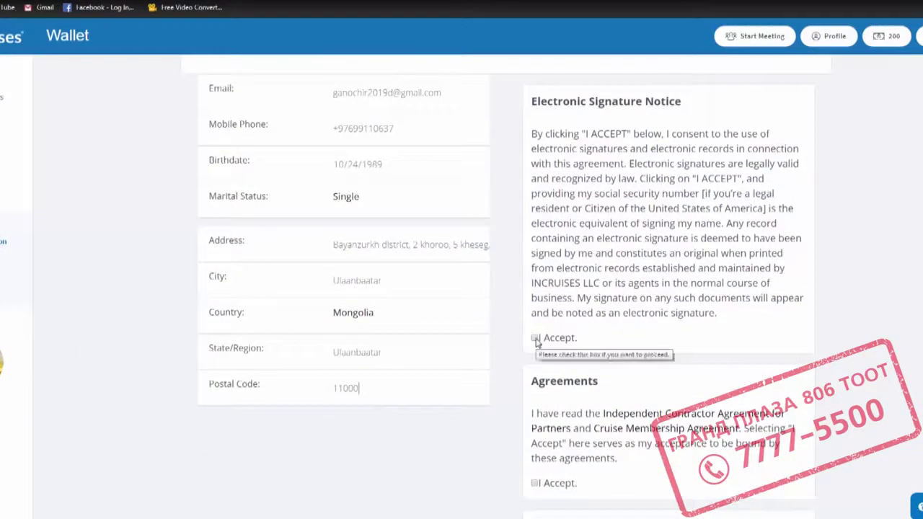
left_click(534, 338)
scroll(537, 361, "down", 1)
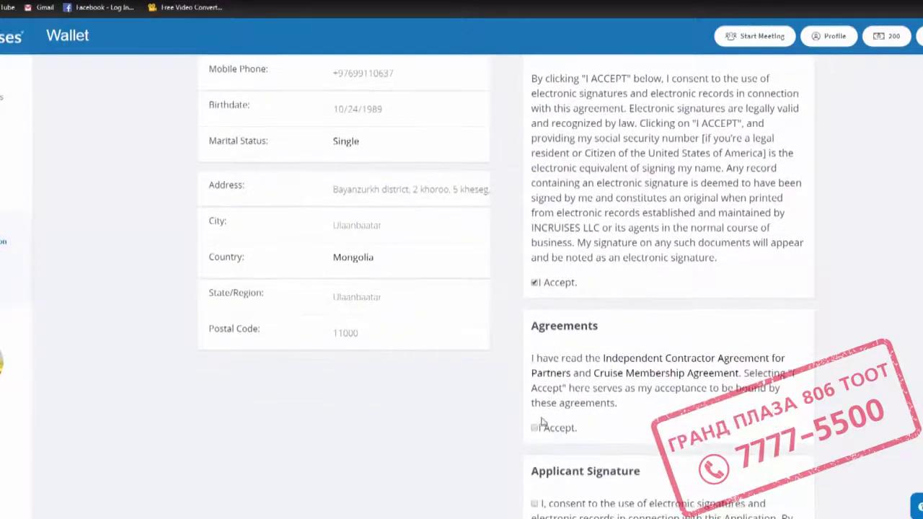
left_click(535, 428)
scroll(491, 419, "down", 2)
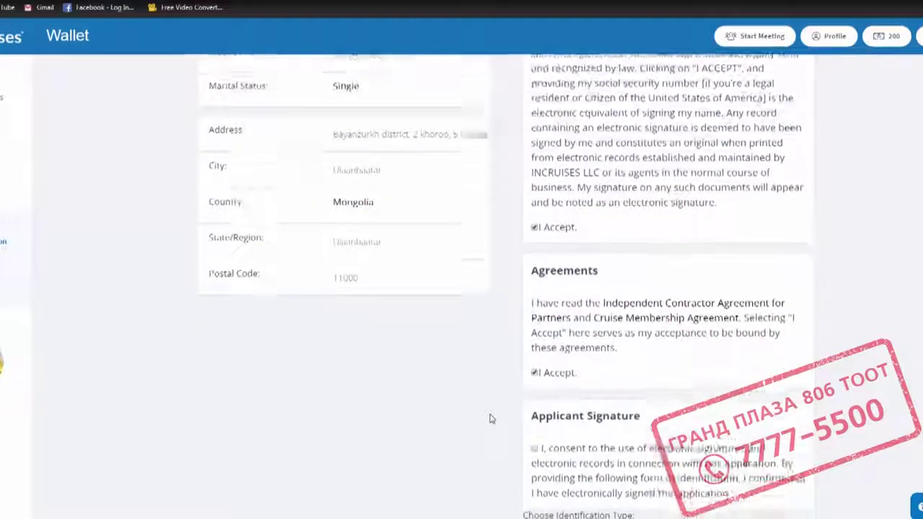
left_click(535, 393)
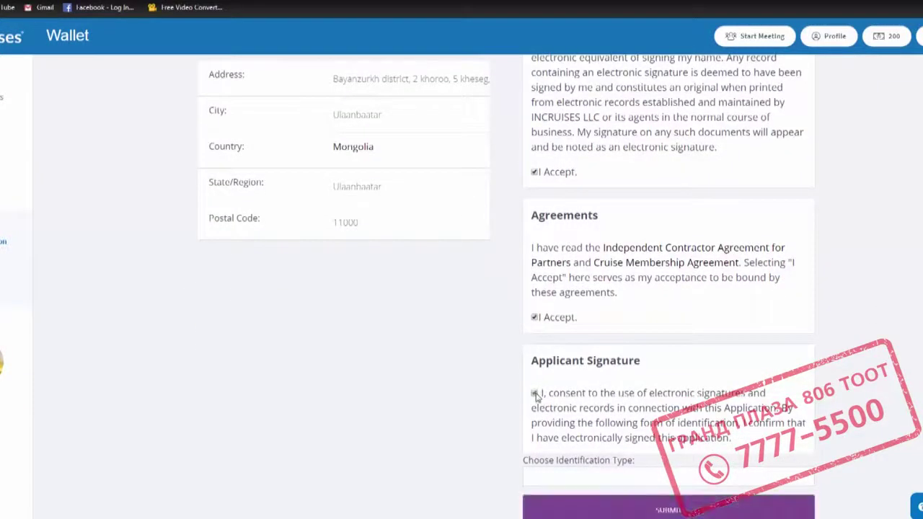
scroll(420, 385, "down", 1)
Choose Passport, enter its number, issue 01/01/2015 and expiry 01/01/2025, then submit.
left_click(564, 426)
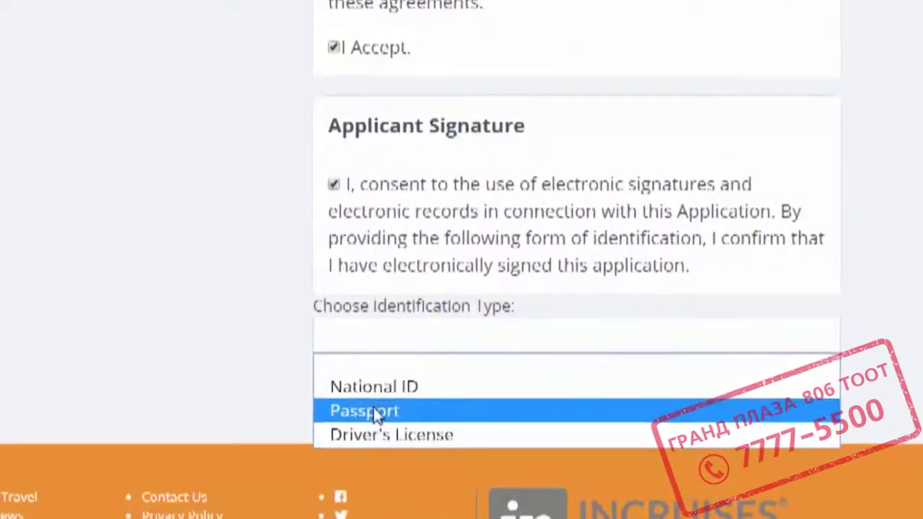
left_click(373, 410)
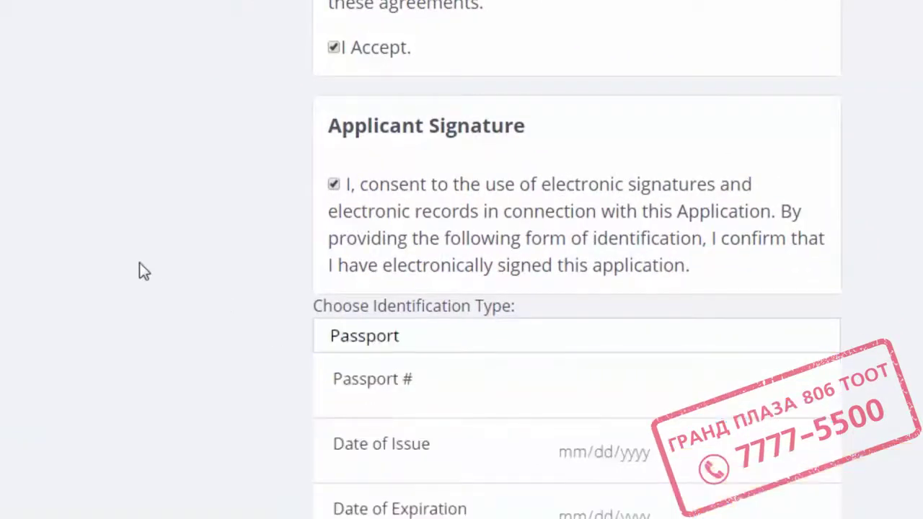
scroll(134, 269, "down", 4)
left_click(517, 105)
type("123456789")
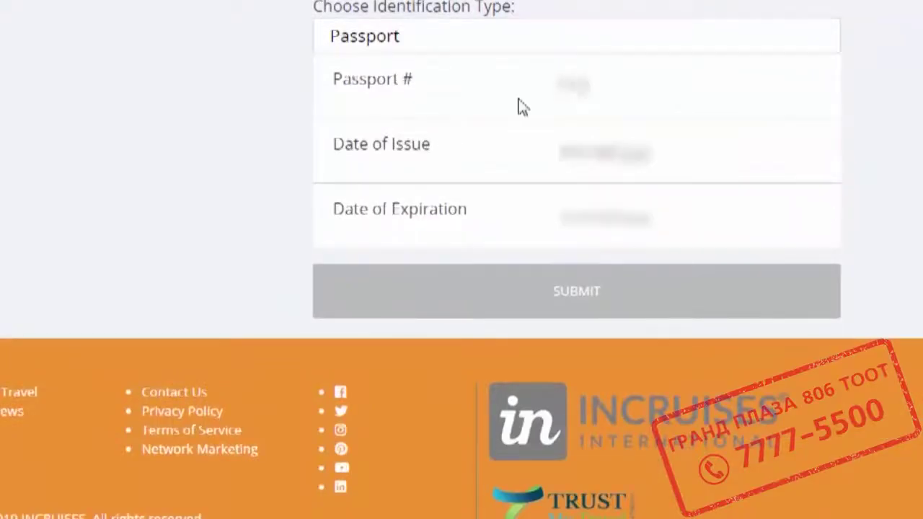
left_click(582, 159)
type("01012015")
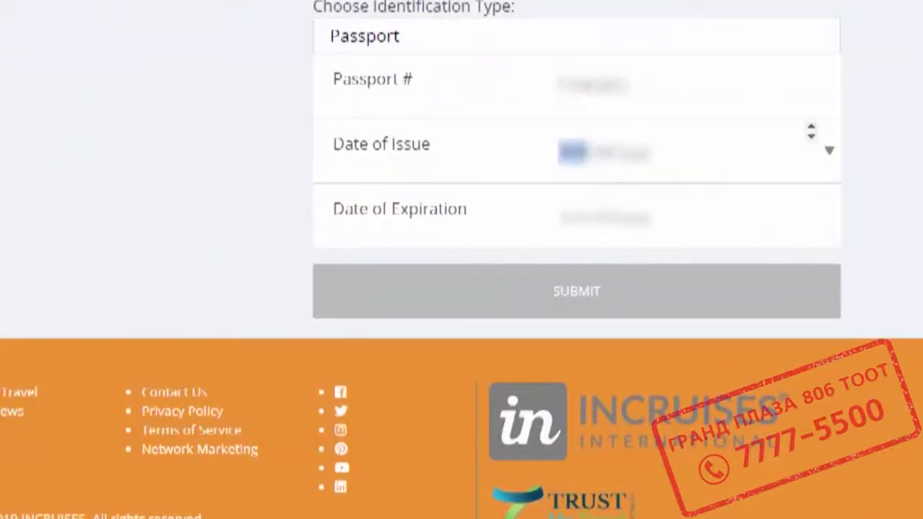
key("Tab")
type("01012025")
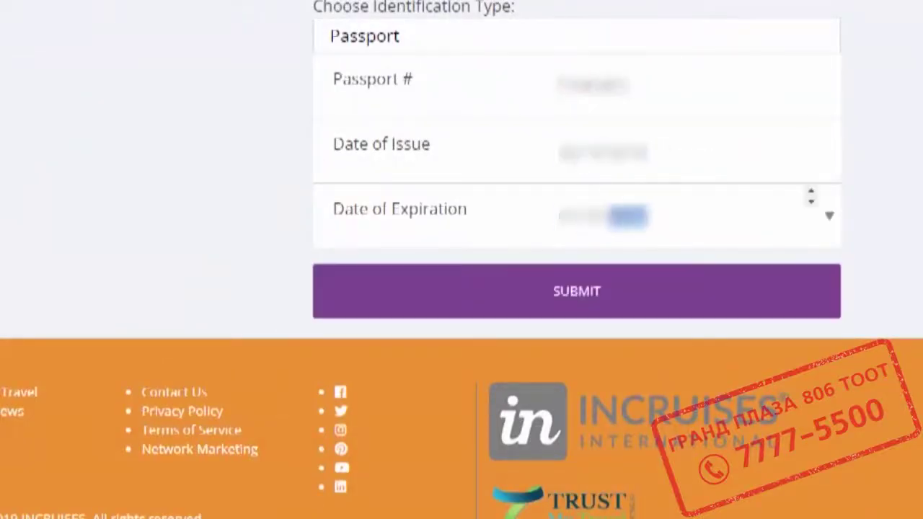
scroll(461, 259, "down", 1)
key("Tab")
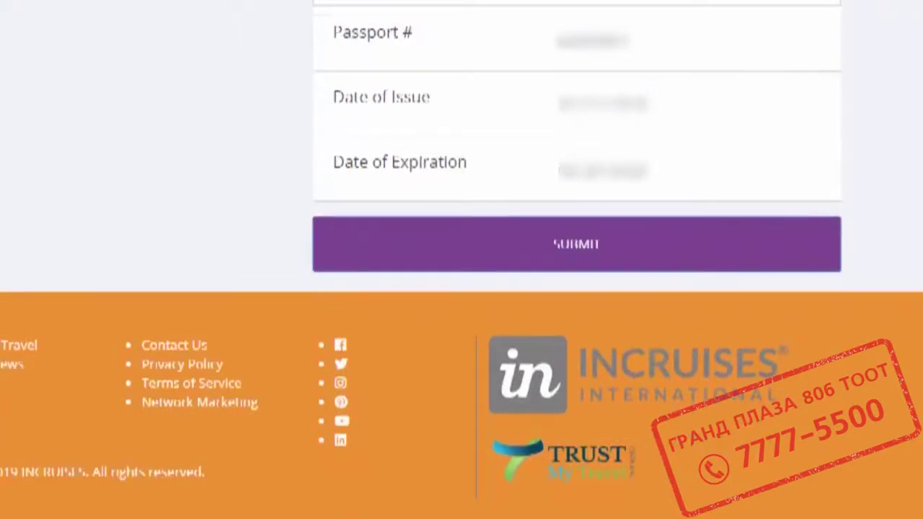
left_click(577, 243)
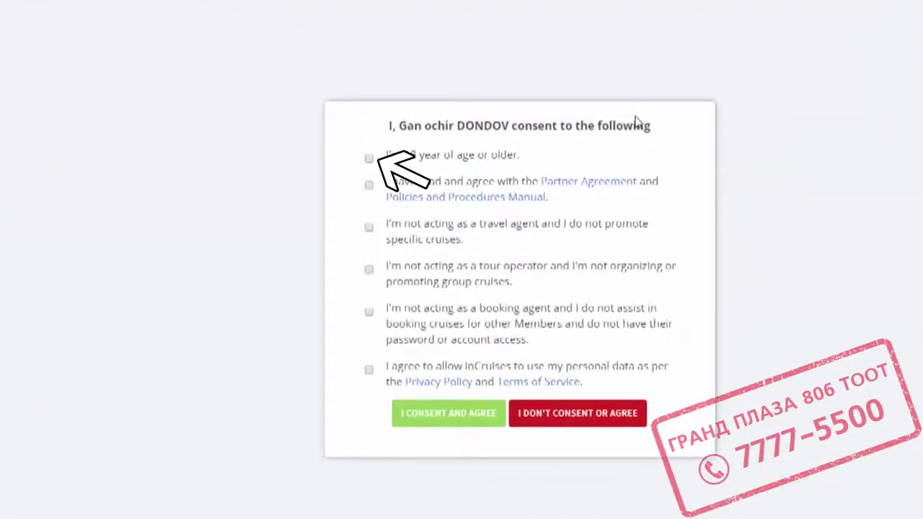
Tick all six Wallet consent statements: 18+, Partner Agreement, not an agent, and personal-data use.
left_click(368, 158)
left_click(369, 184)
left_click(368, 227)
left_click(368, 269)
left_click(368, 311)
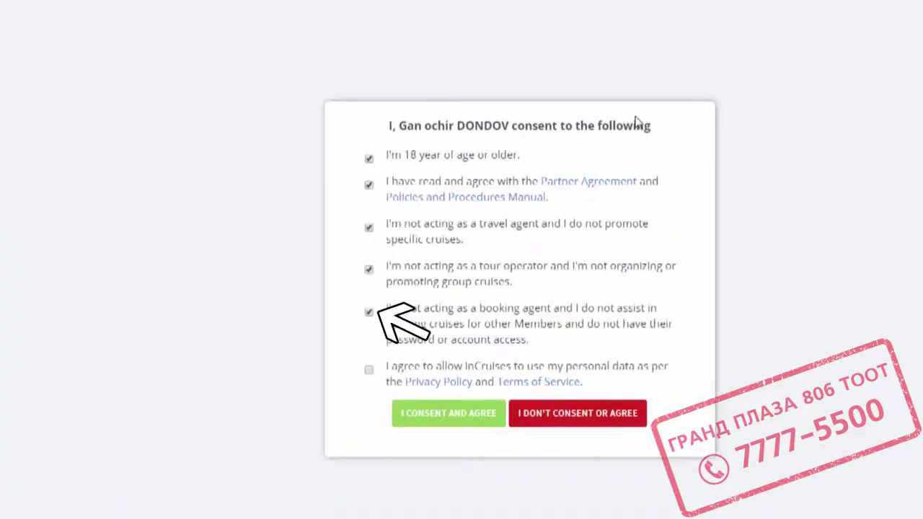
left_click(369, 369)
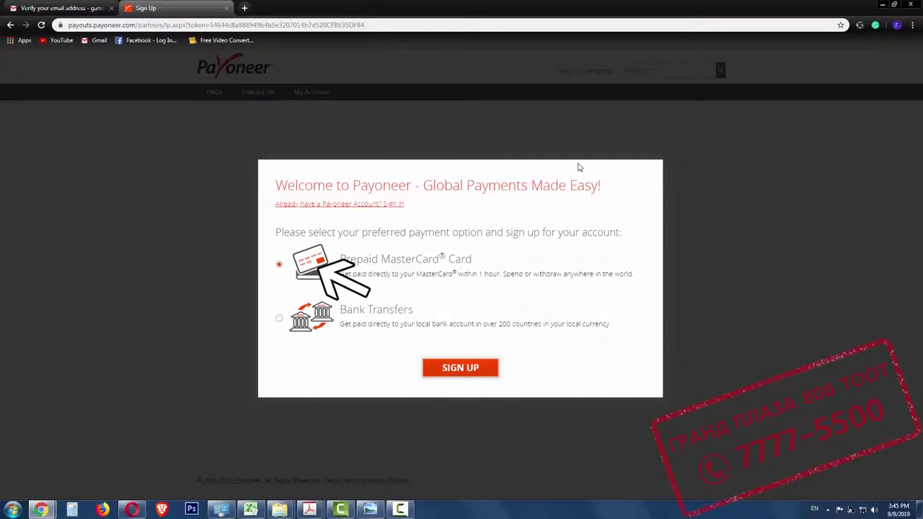
key("Return")
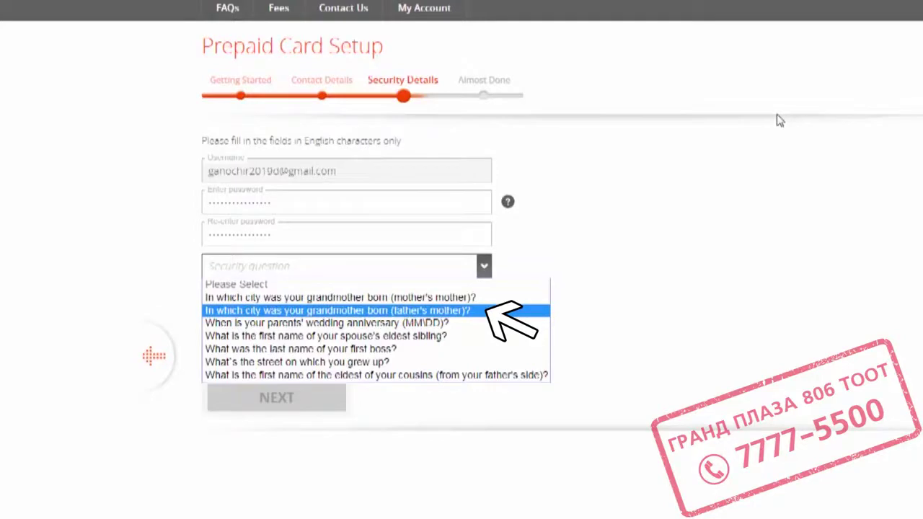
left_click(489, 362)
left_click(339, 289)
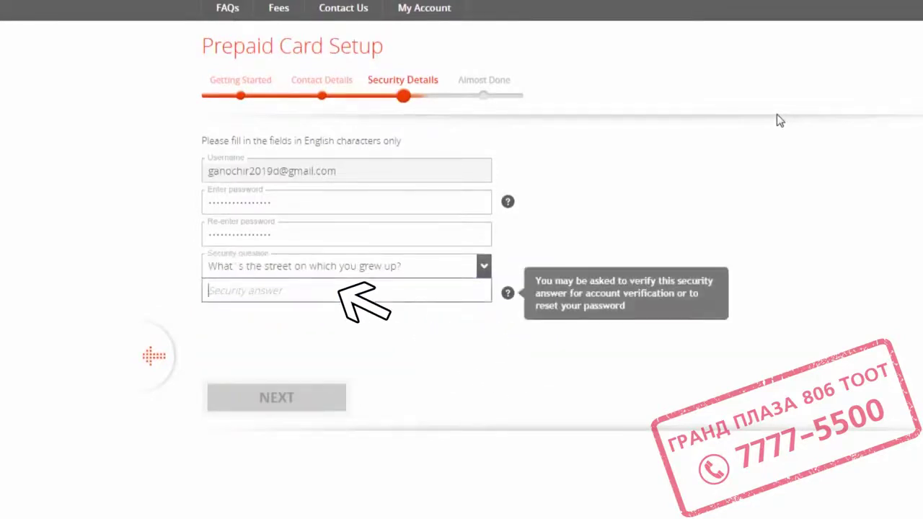
type("streete")
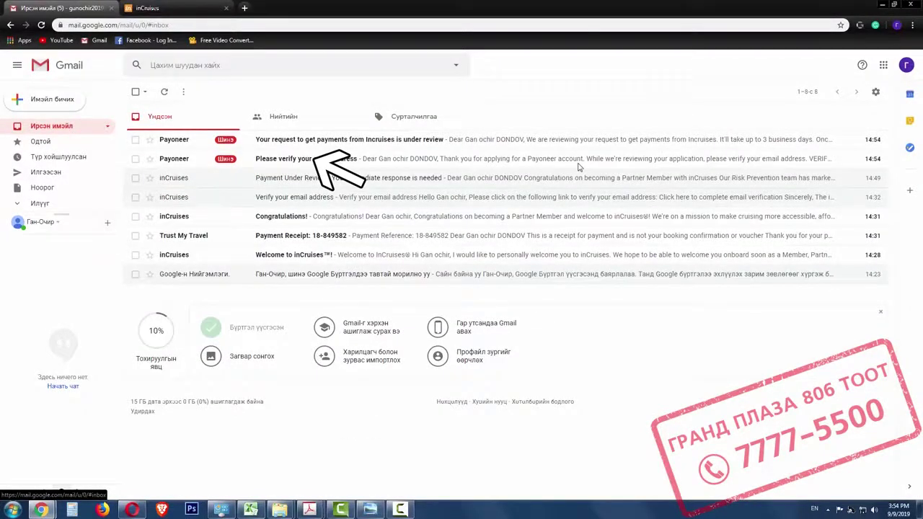
Open Payoneer's 'Please verify your email address' message in Gmail.
left_click(578, 166)
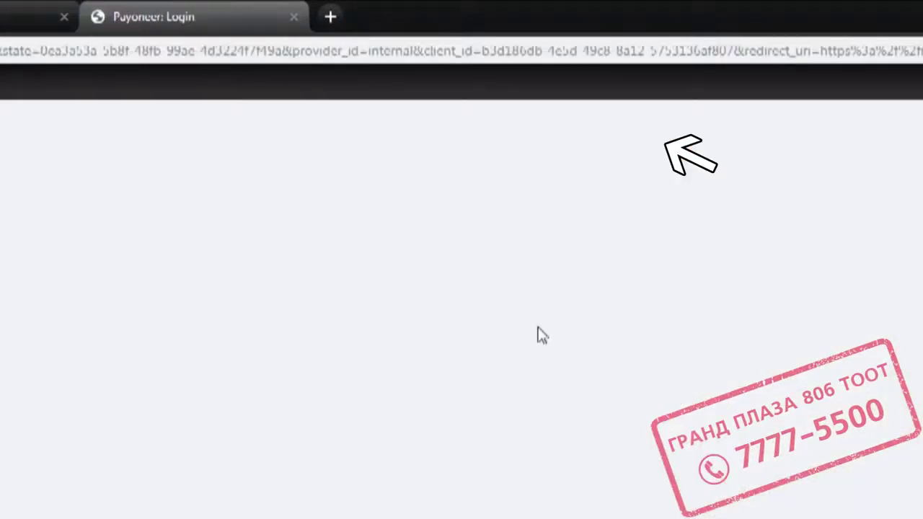
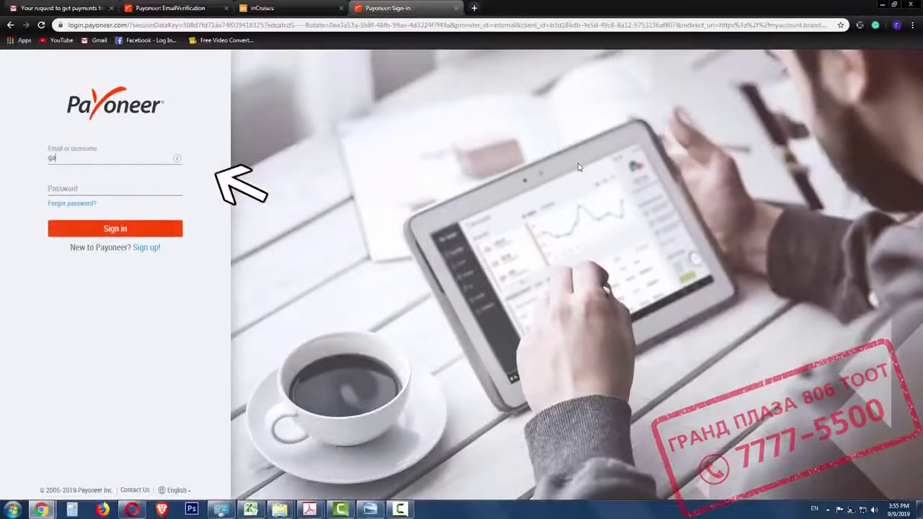
Sign in to Payoneer with the account e-mail address and password.
key("Tab")
type("*************")
key("Return")
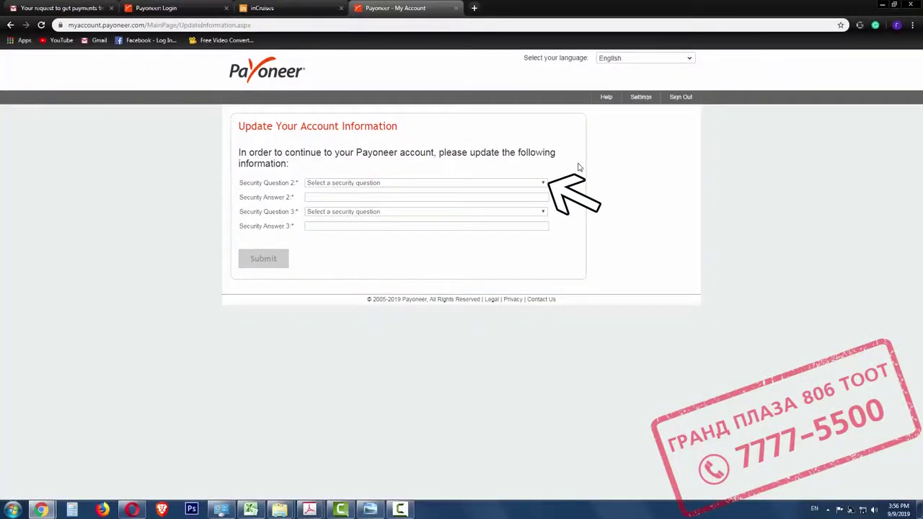
Choose the hospital and grandfather's-birth-city security questions, answer 'answer', and submit.
left_click(543, 182)
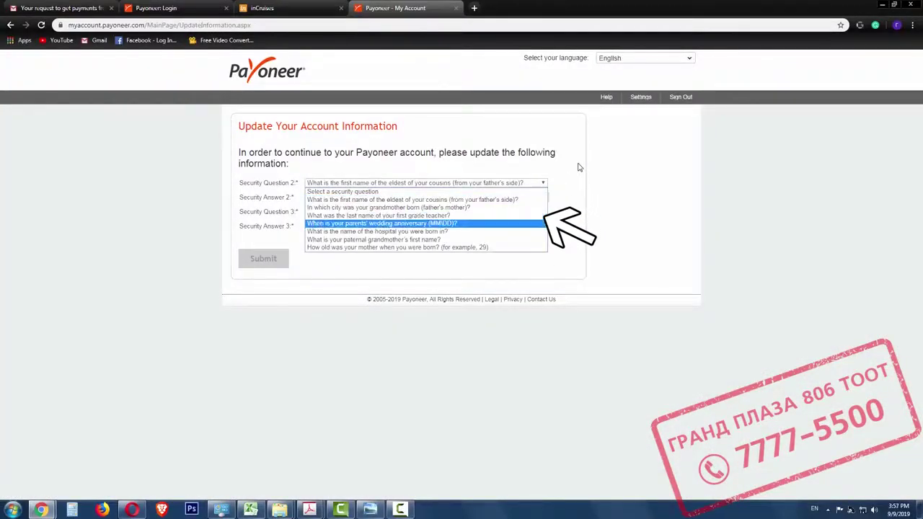
key("Down")
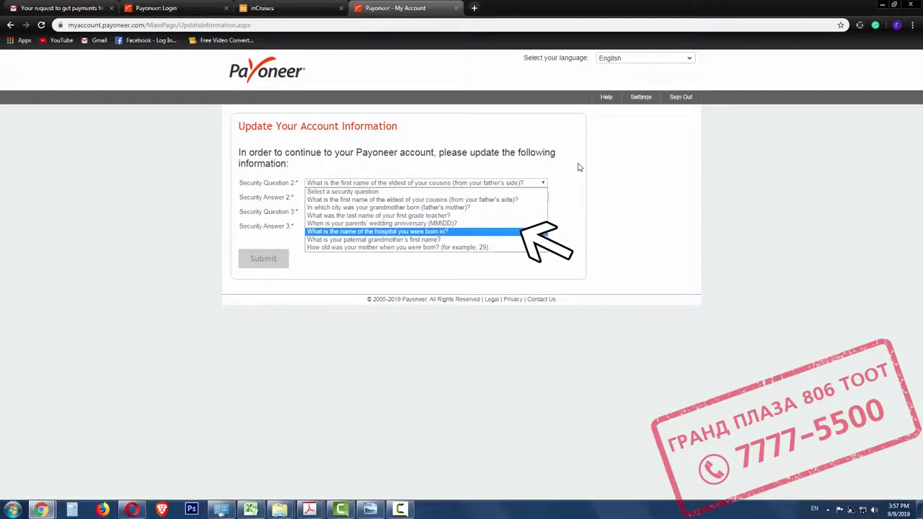
key("Return")
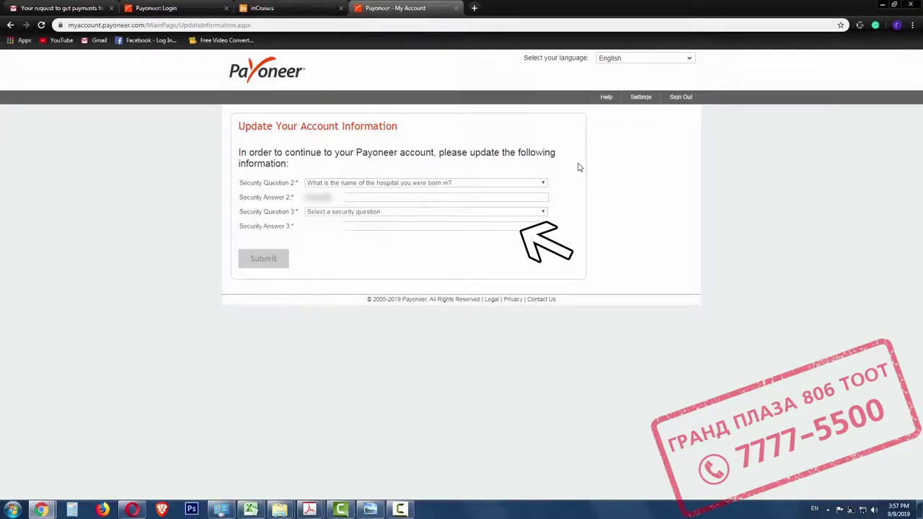
key("alt+Down")
key("Down")
key("Down")
key("Down")
key("Down")
key("Down")
key("Down")
key("Down")
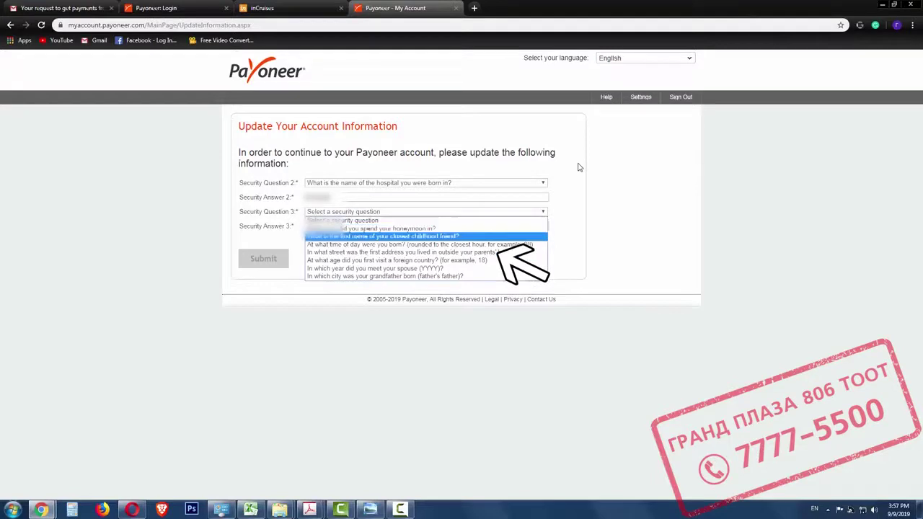
key("Return")
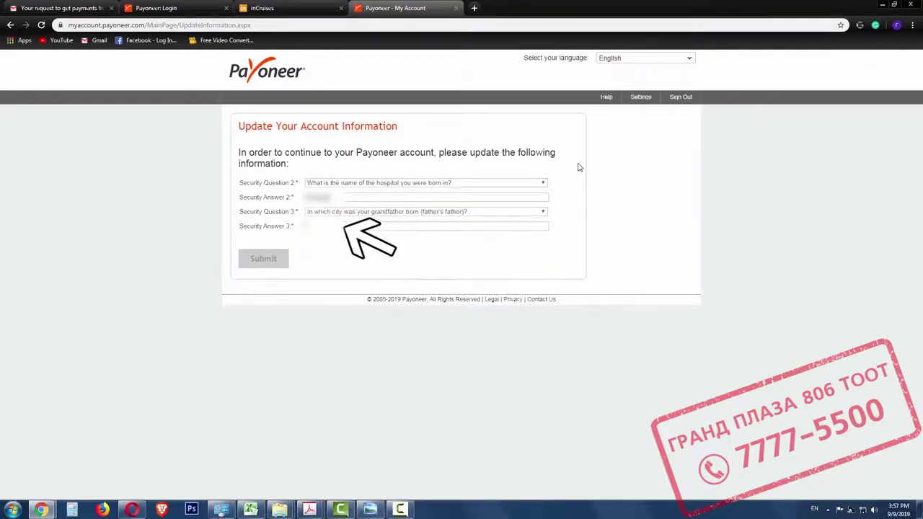
key("Tab")
type("answer")
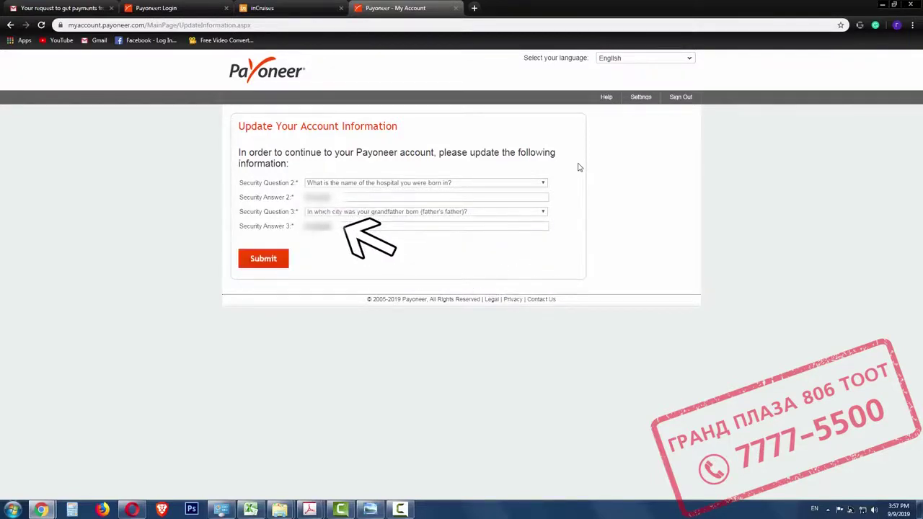
key("Return")
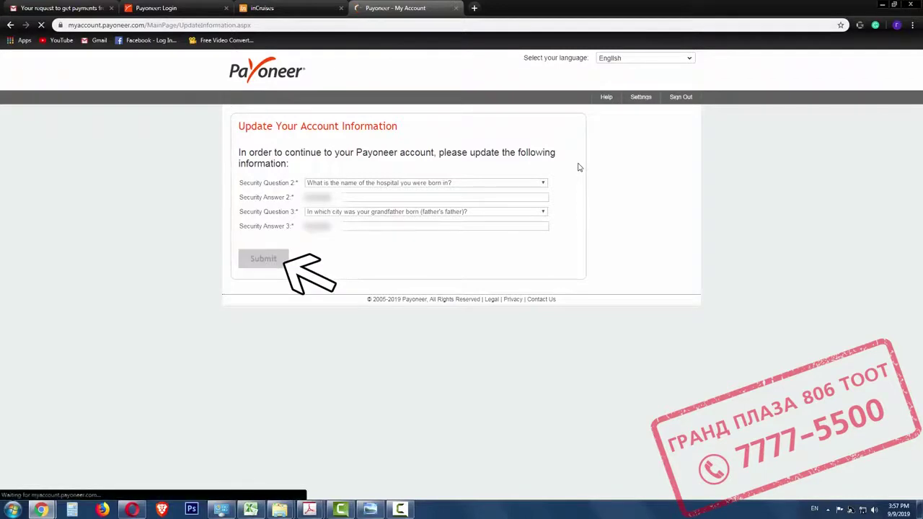